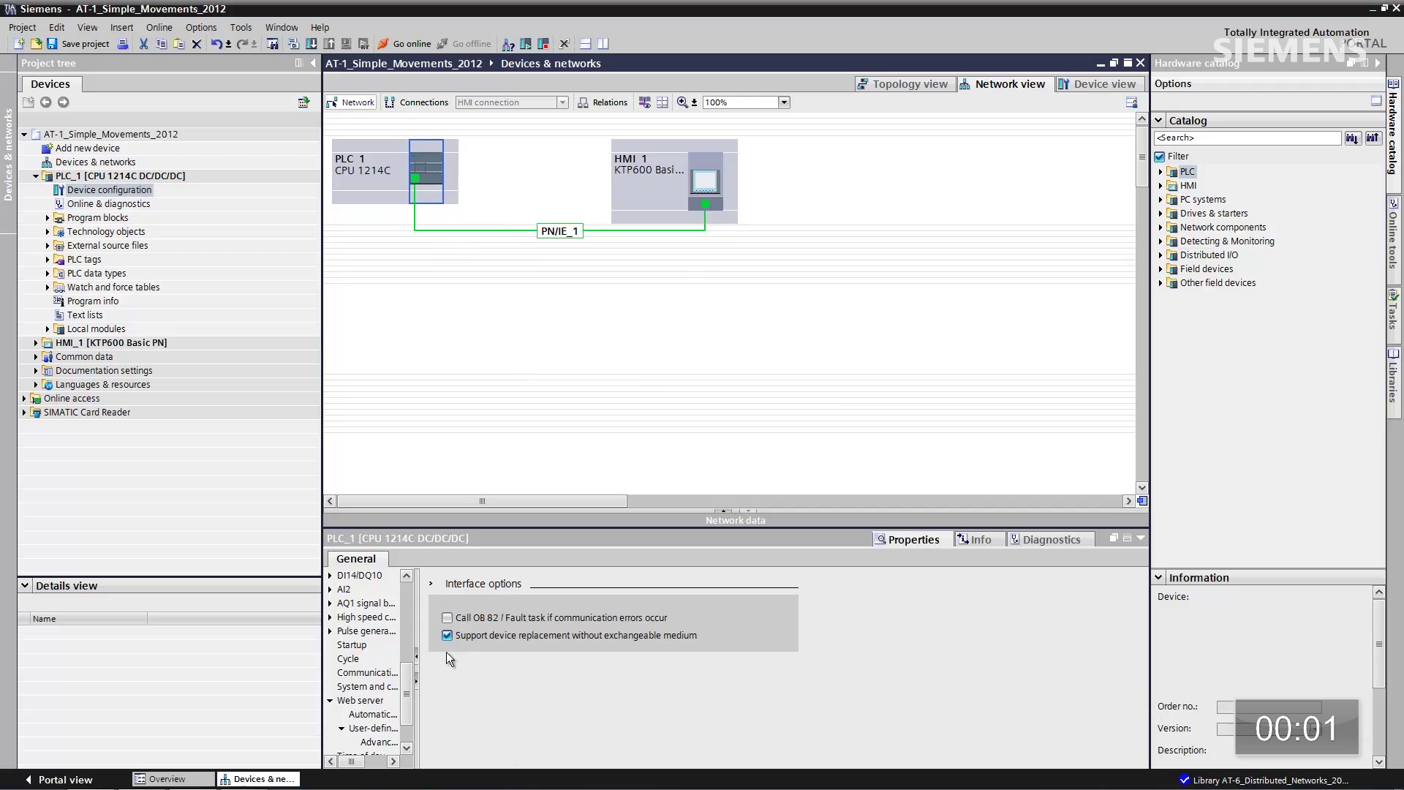
Step: Disable device replacement without exchangeable medium on PLC_1 and place a CM 1243-5 PROFIBUS module in slot 101
left_click(448, 635)
left_click(448, 635)
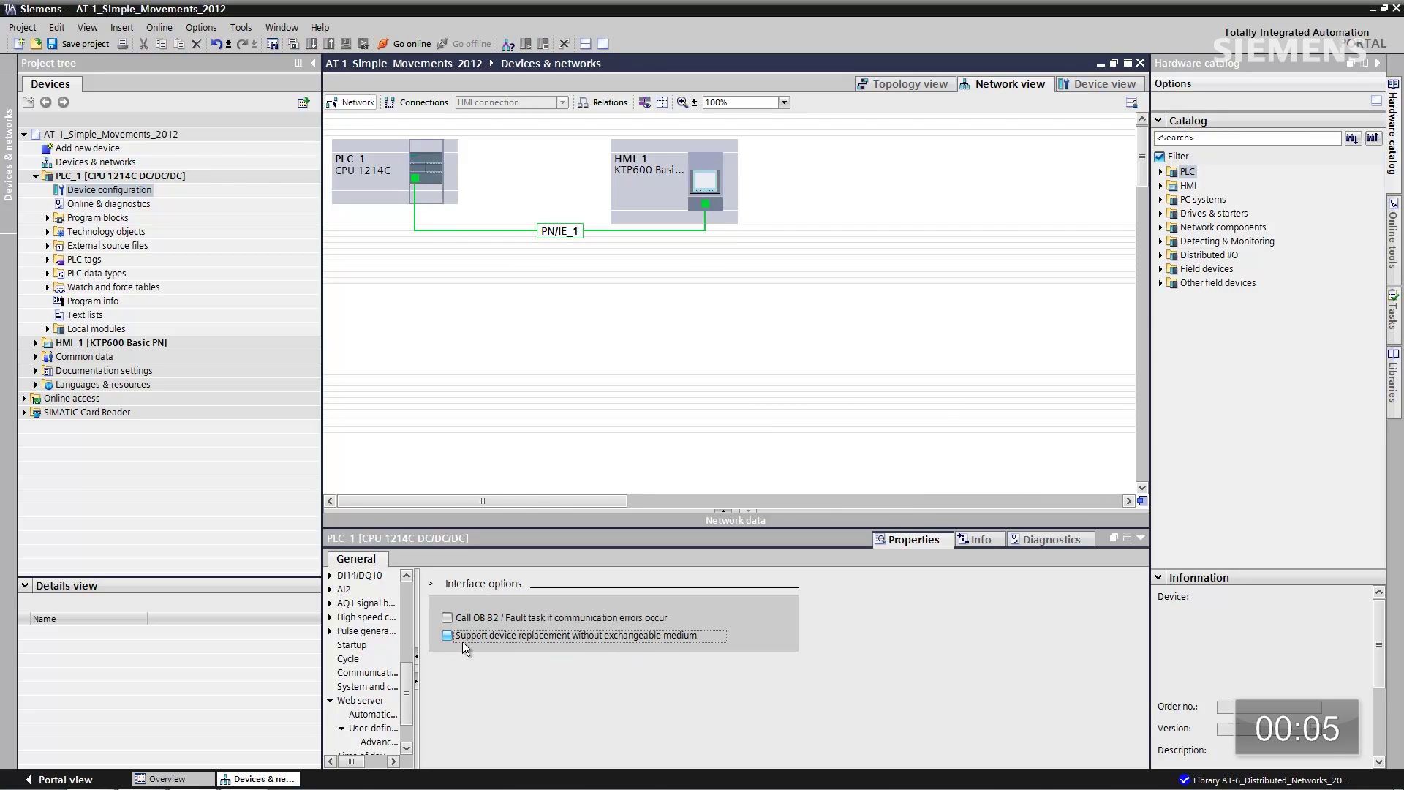
double_click(428, 171)
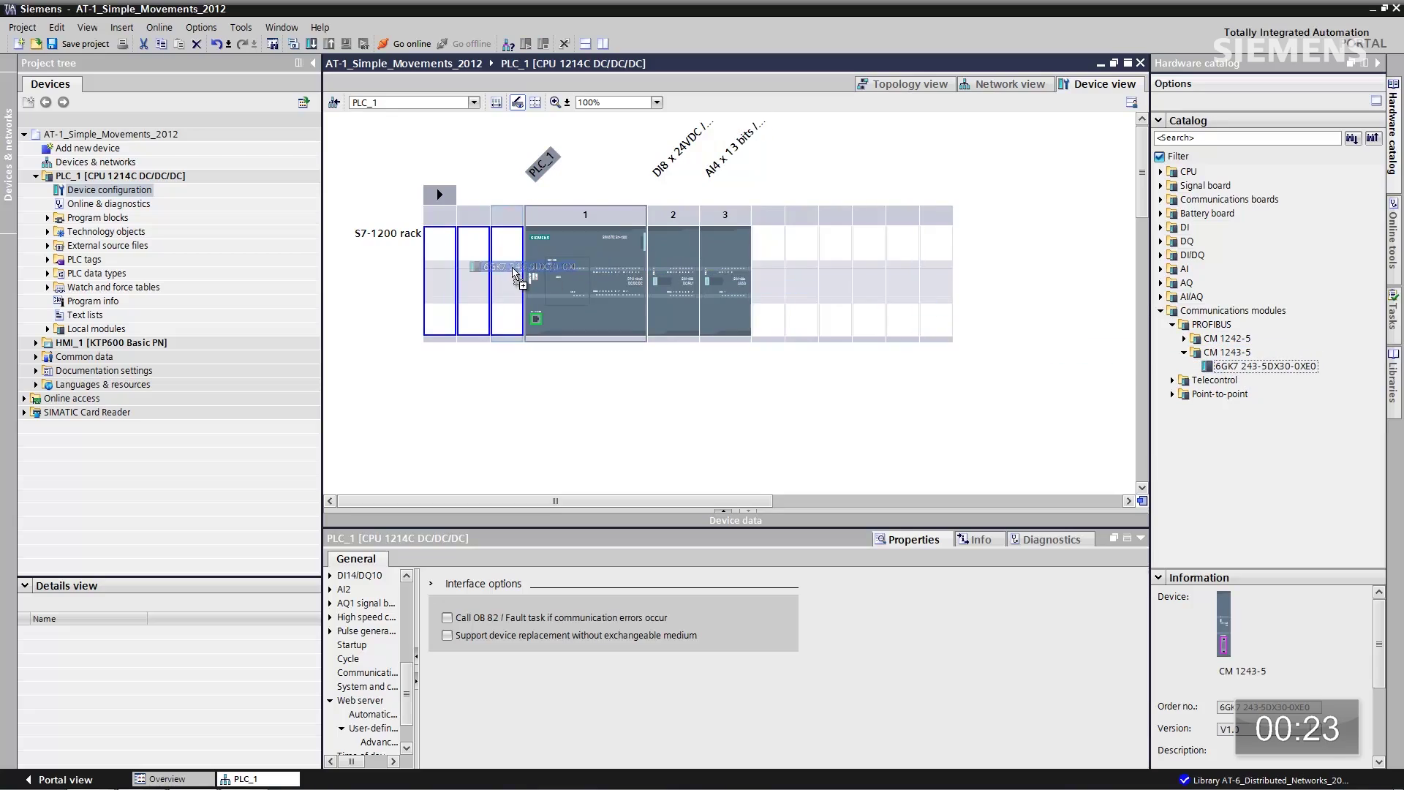
left_click_drag(514, 271, 516, 271)
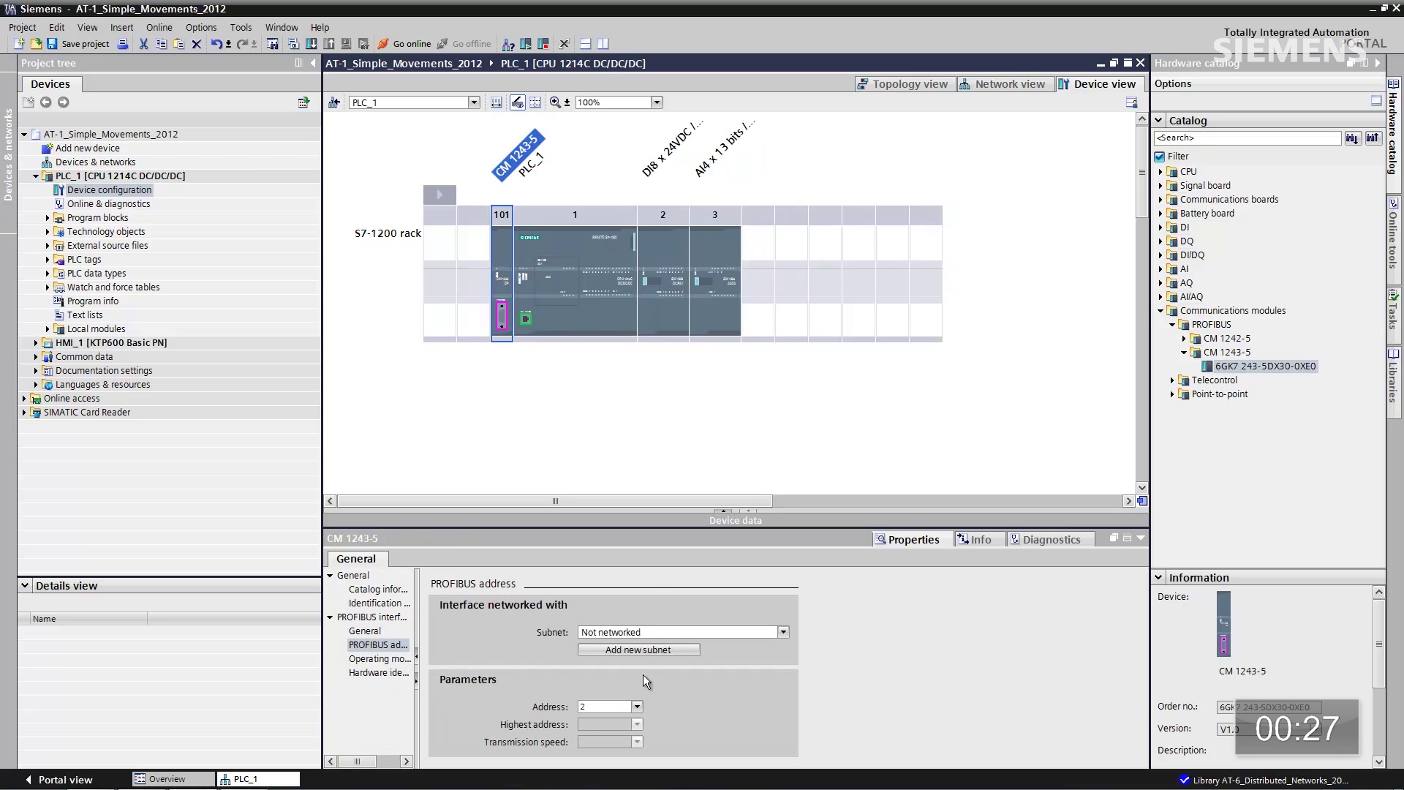
left_click(994, 87)
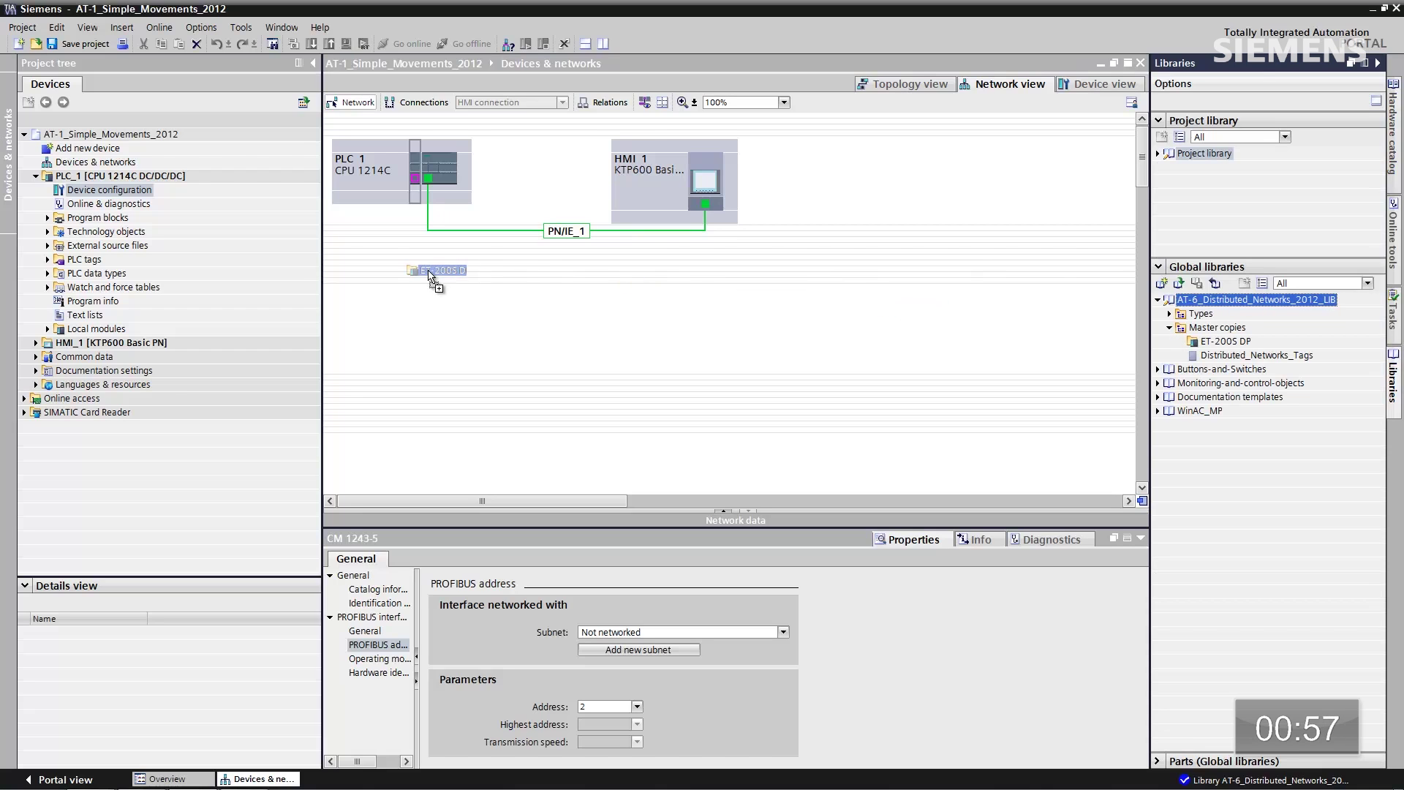
Step: Add the library ET 200S DP station as Slave_1 (IM 151-1 HF) and link it over PROFIBUS to the CM 1243-5
left_click_drag(398, 275, 398, 272)
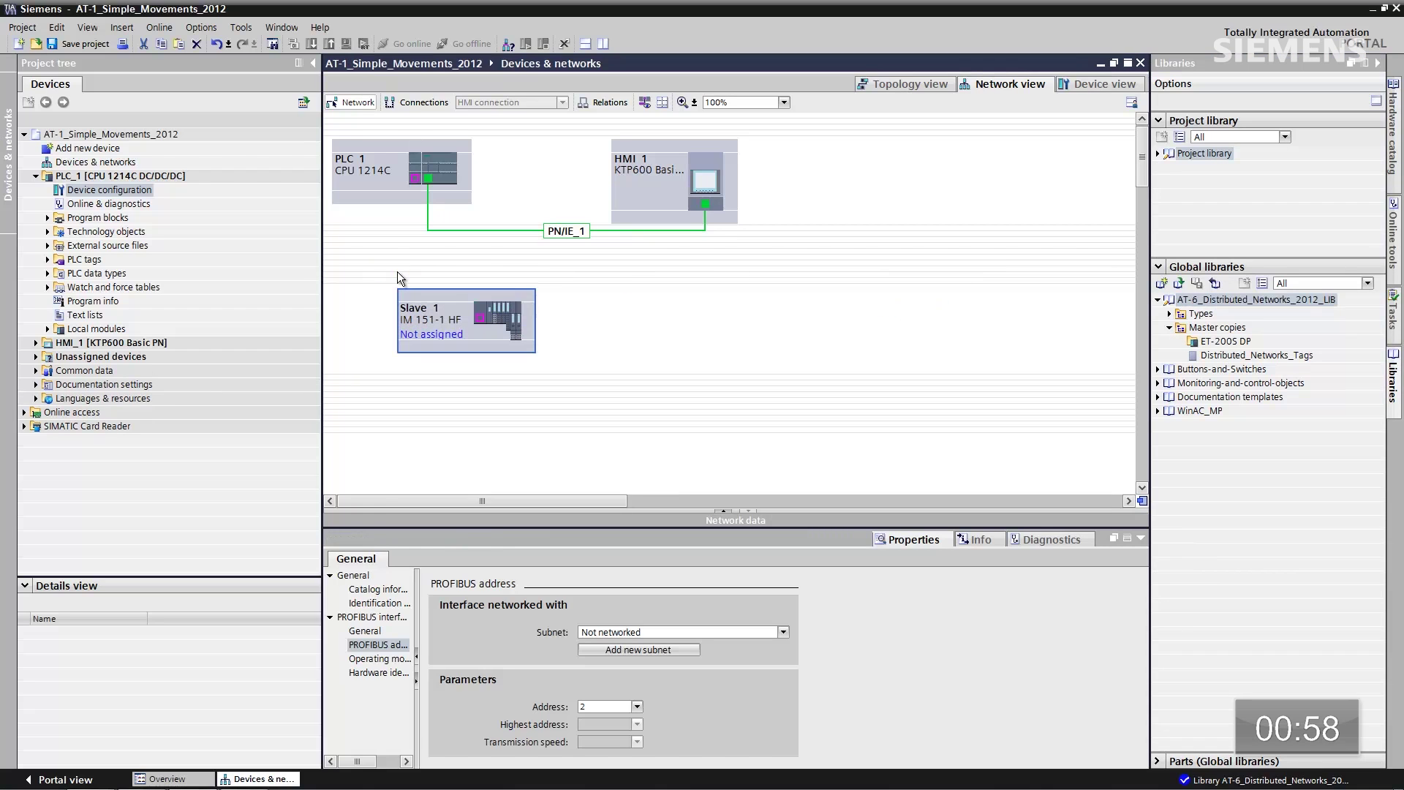
double_click(443, 314)
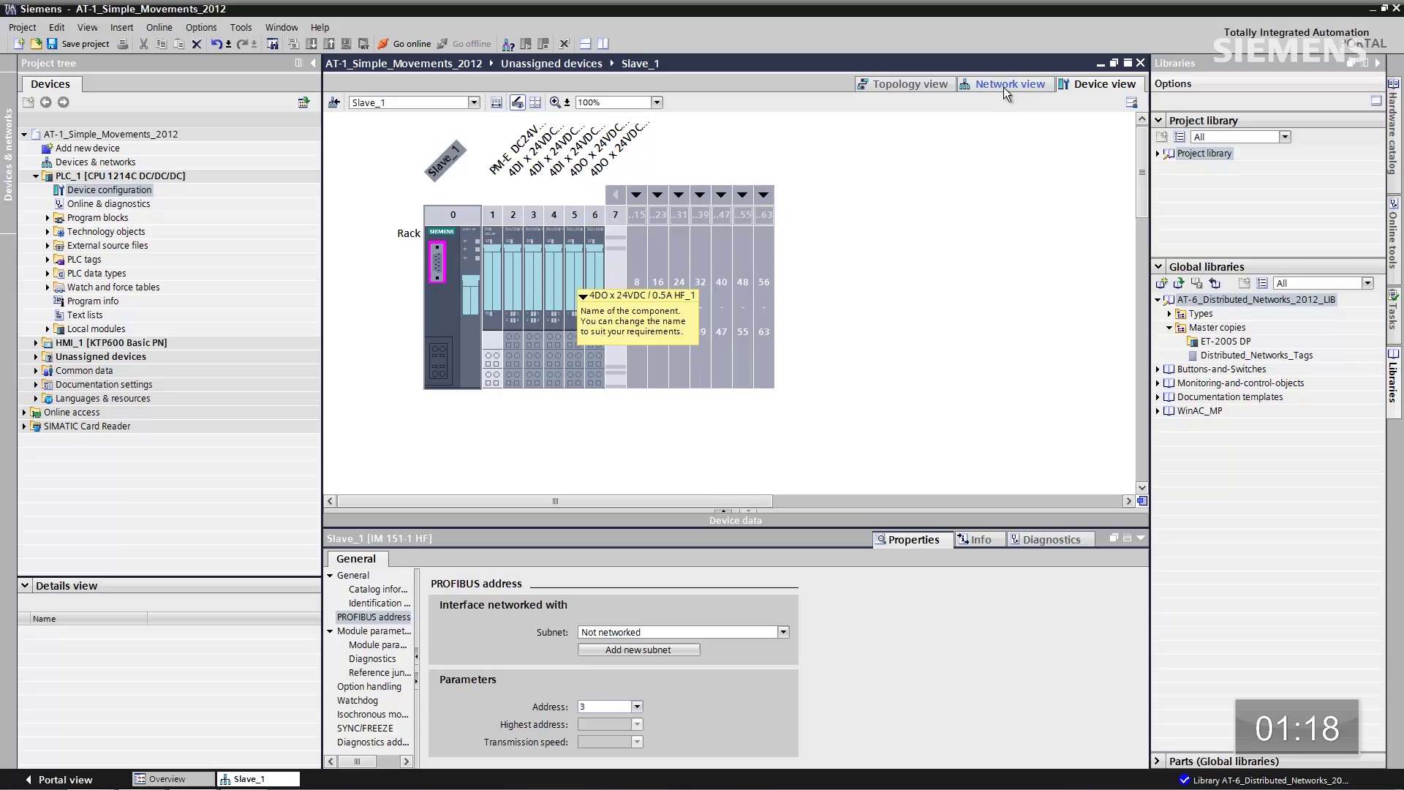
left_click(1007, 89)
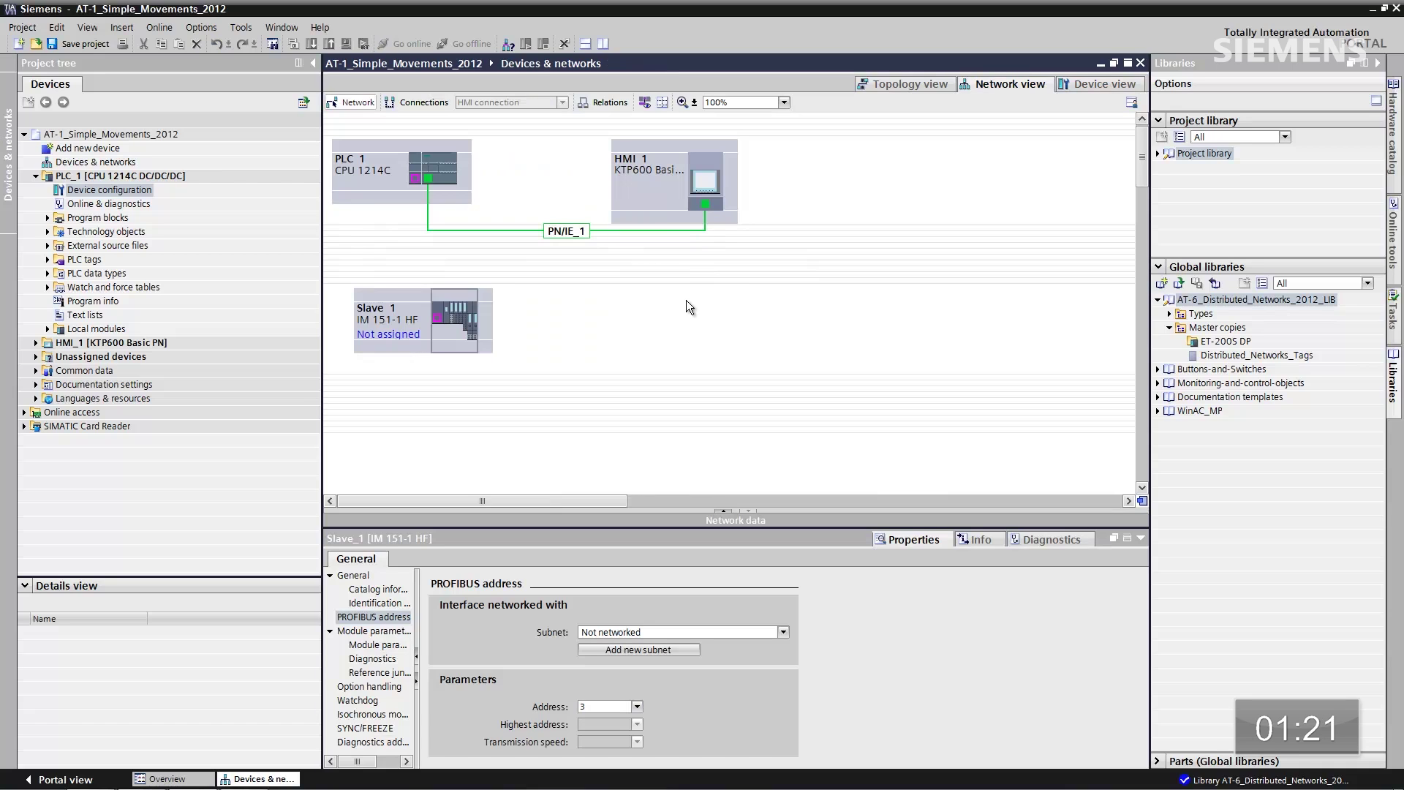
left_click(438, 319)
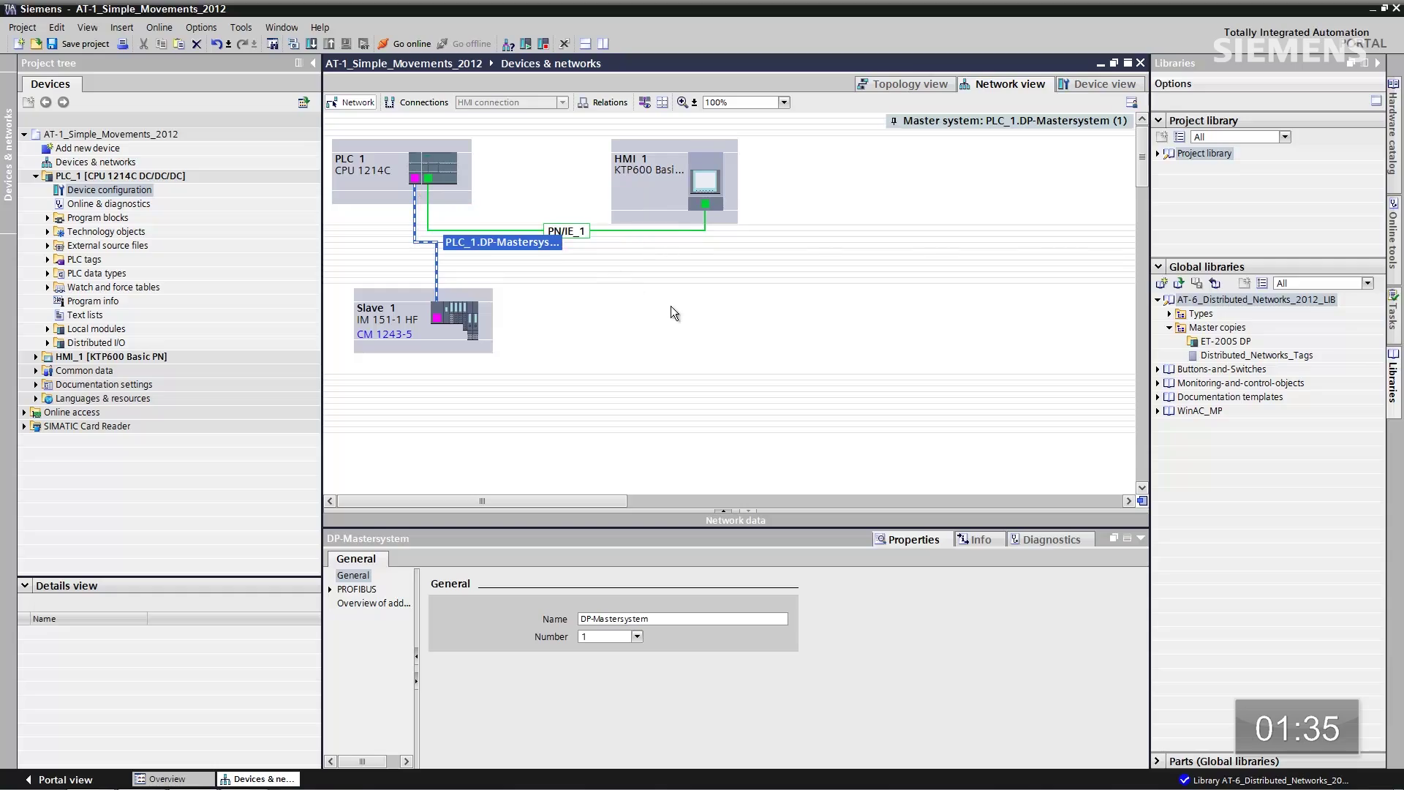
Step: Place an ET 200SP IM 155-6 PN ST station from Distributed I/O as IO device_1
left_click(1398, 141)
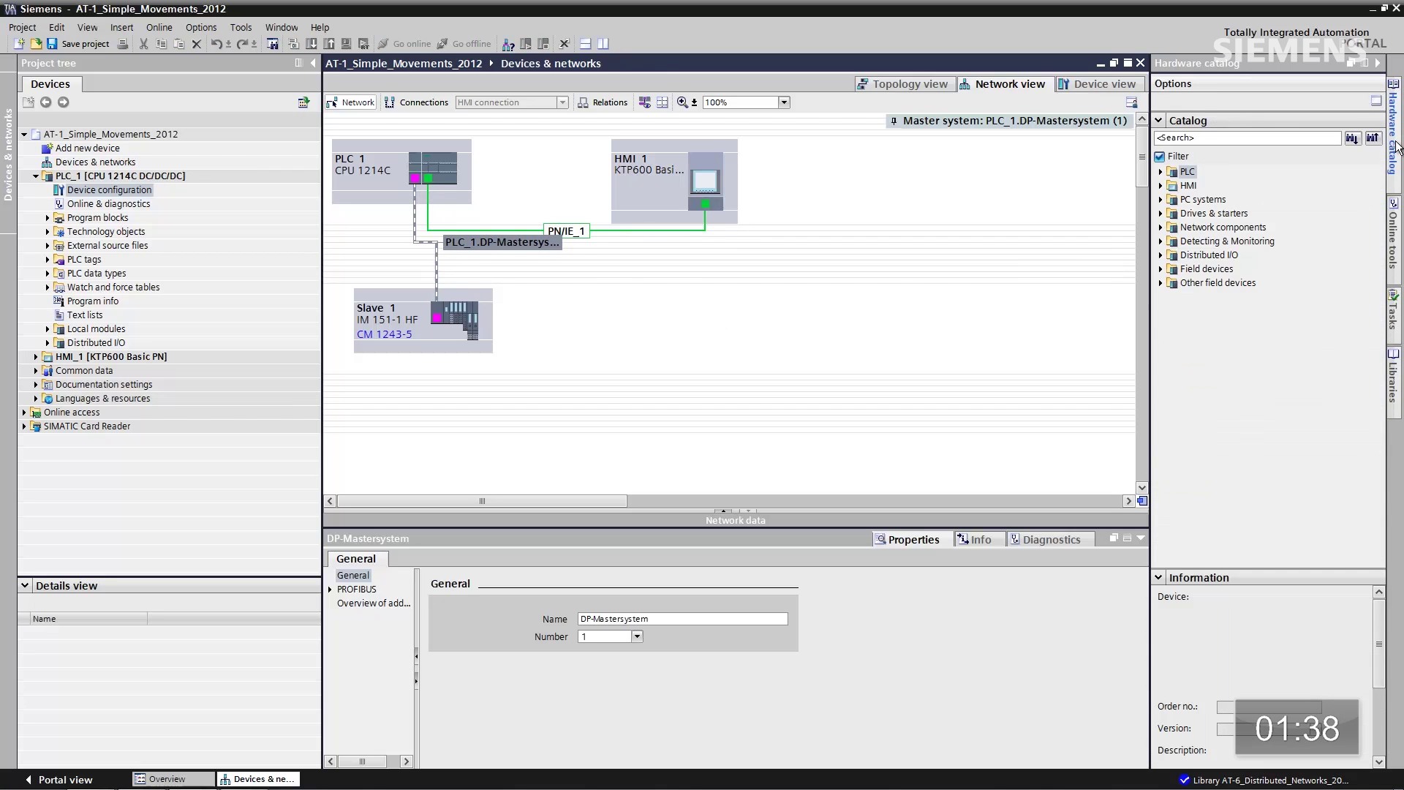
left_click(1160, 255)
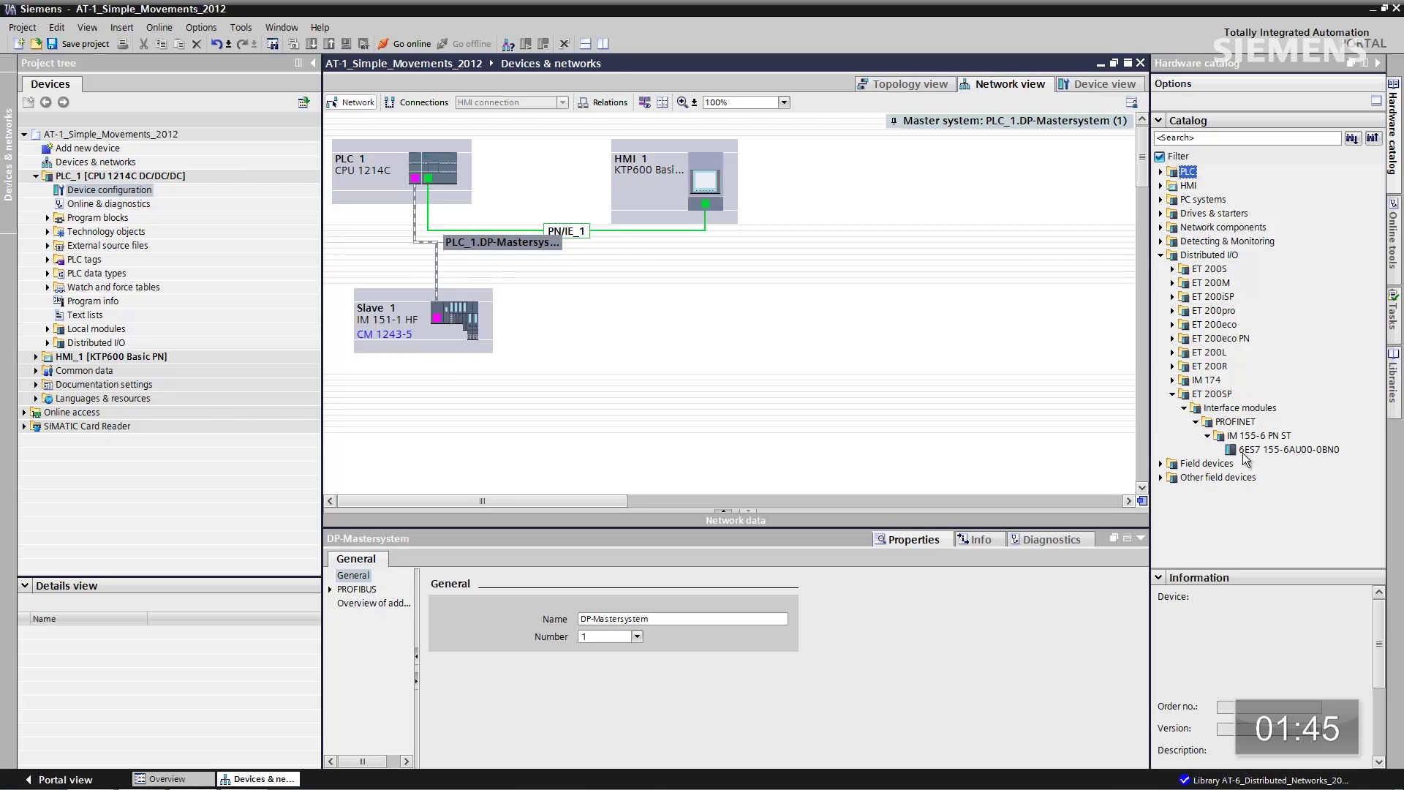
left_click_drag(634, 286, 635, 287)
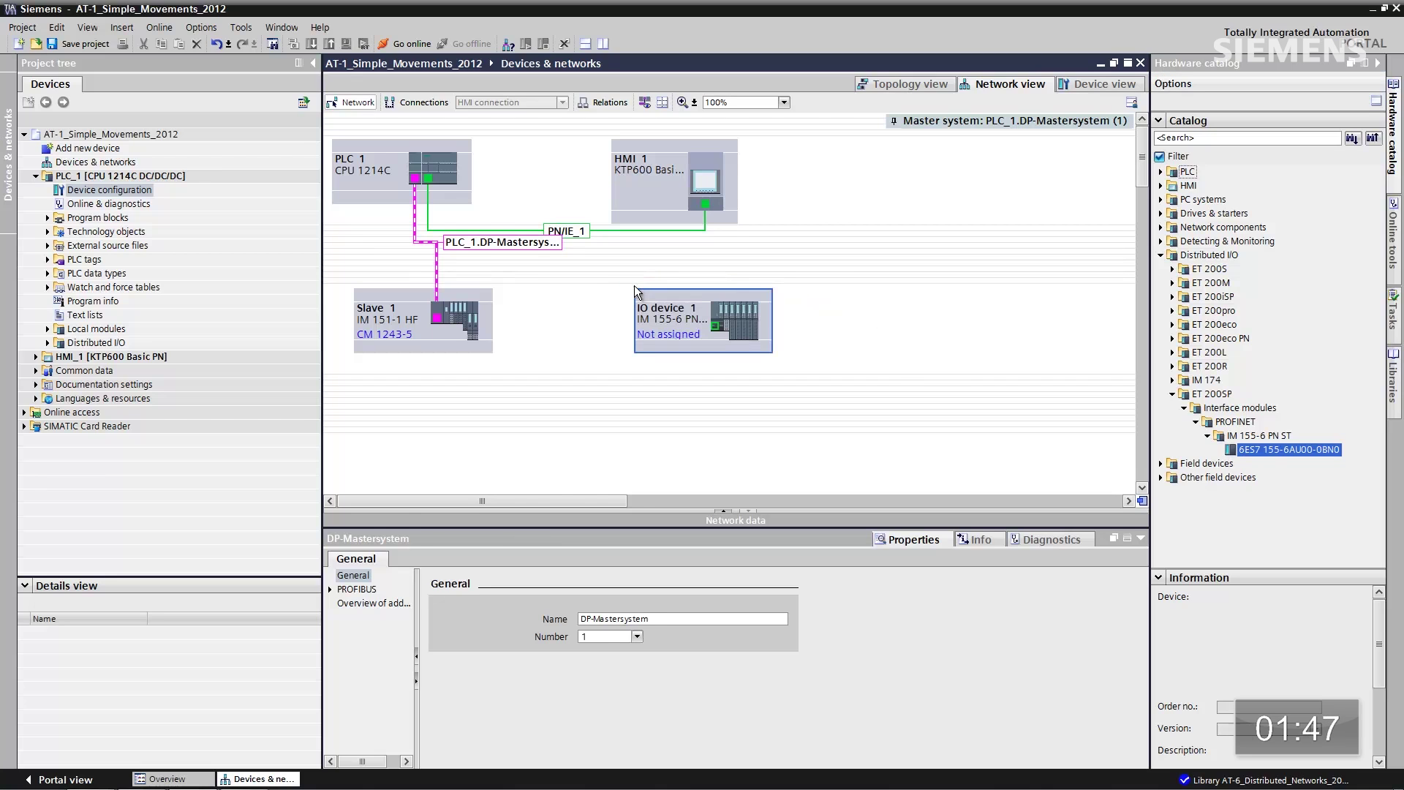
double_click(736, 315)
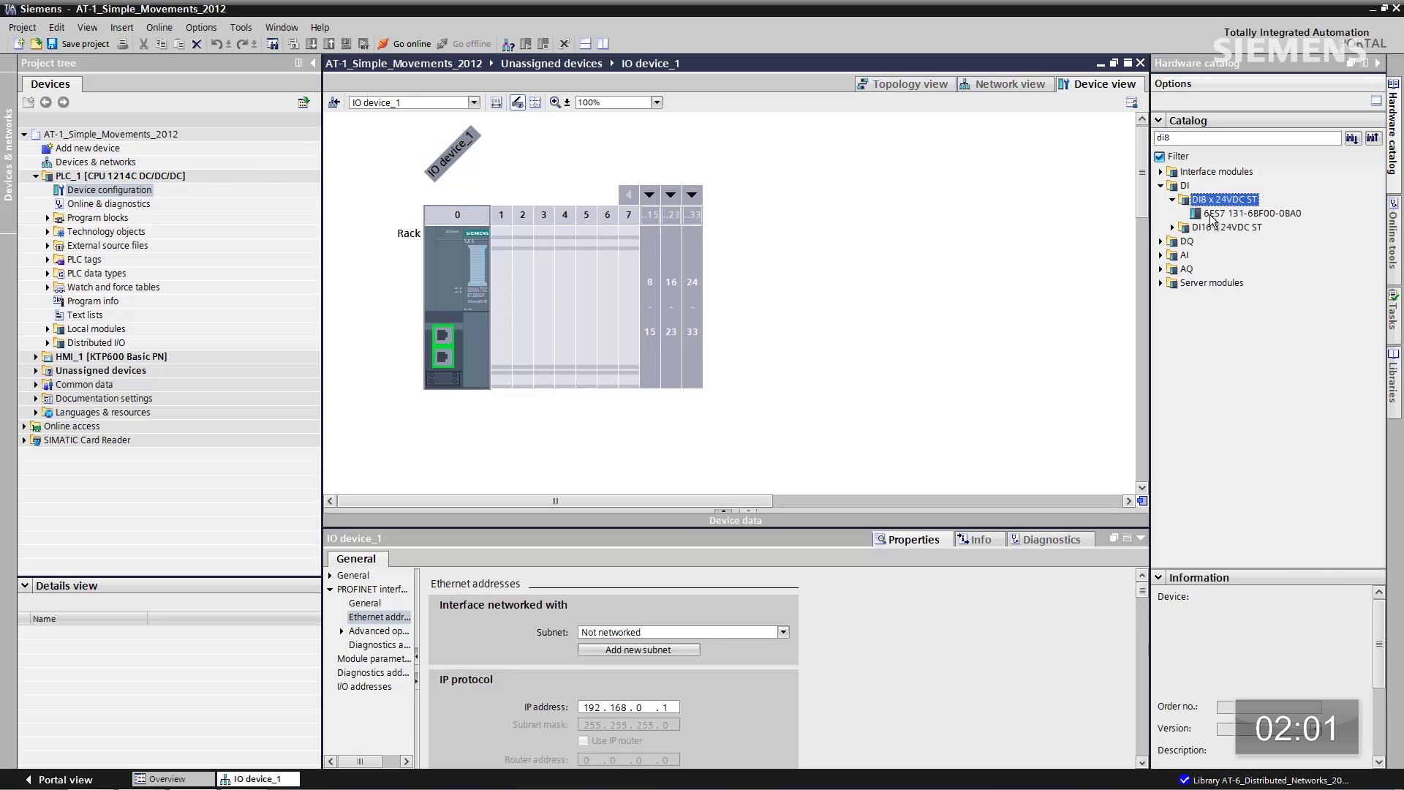
Step: Fill IO device_1's rack with a DI8 module, a DQ8 module in slot 2, and a server module
left_click_drag(910, 217, 507, 256)
left_click(1161, 241)
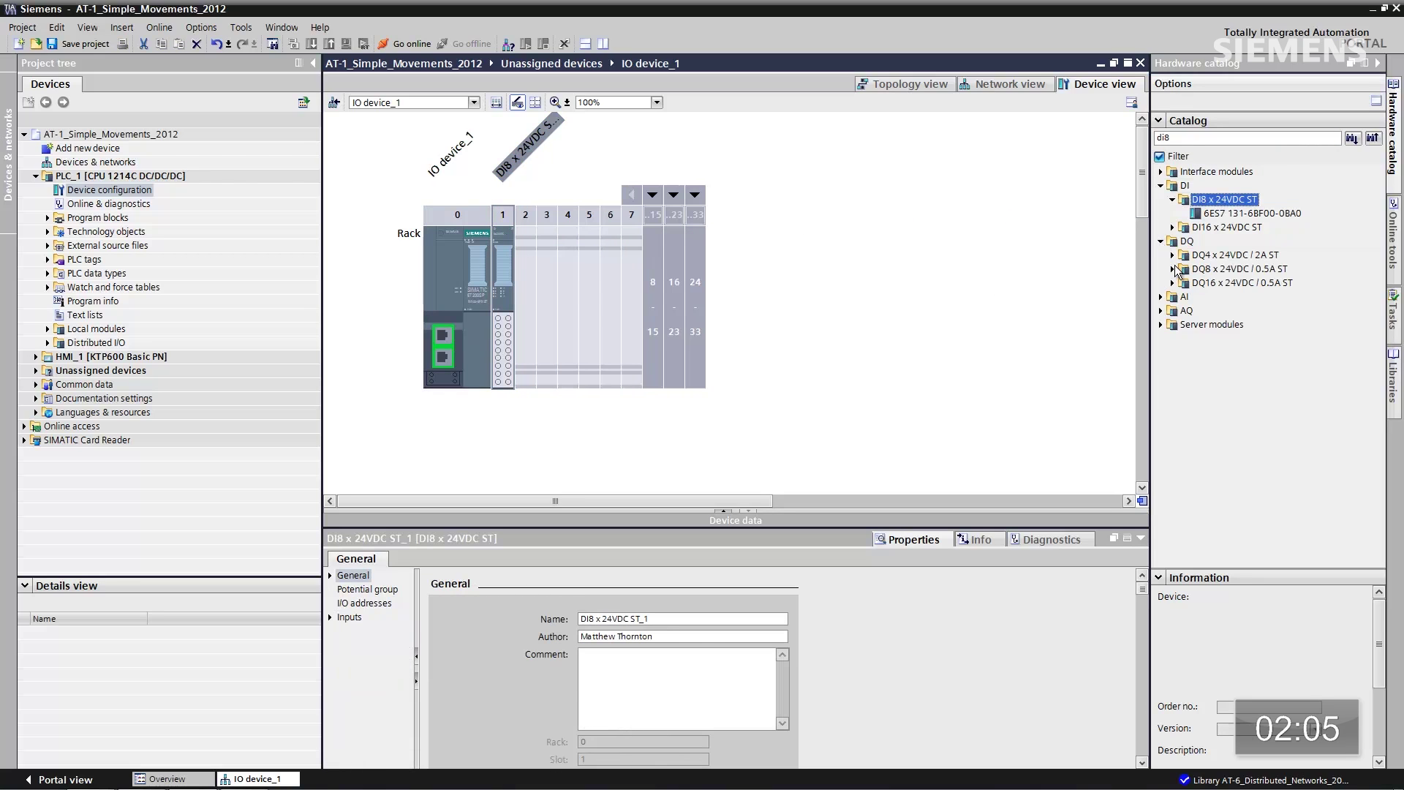
left_click_drag(1204, 285, 531, 265)
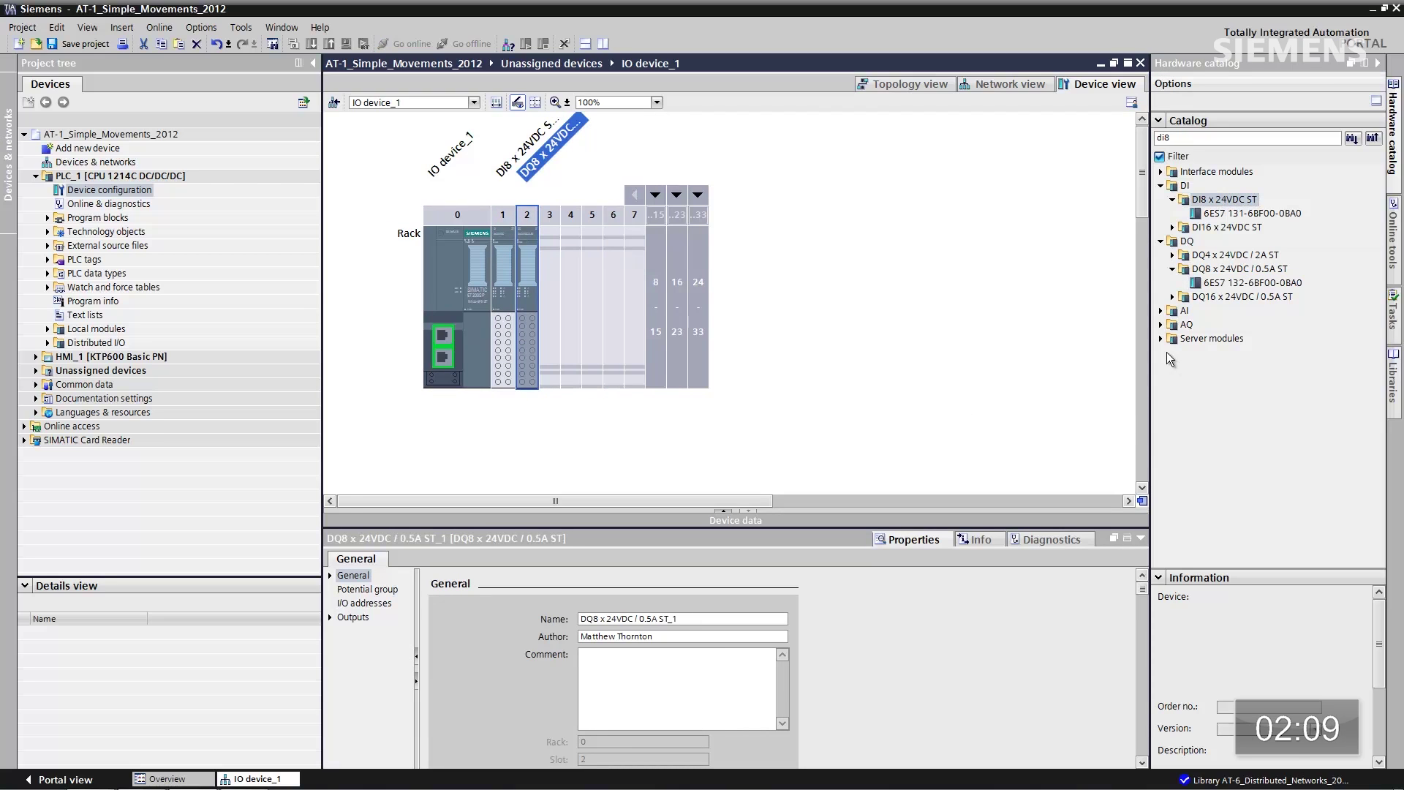
left_click(1161, 338)
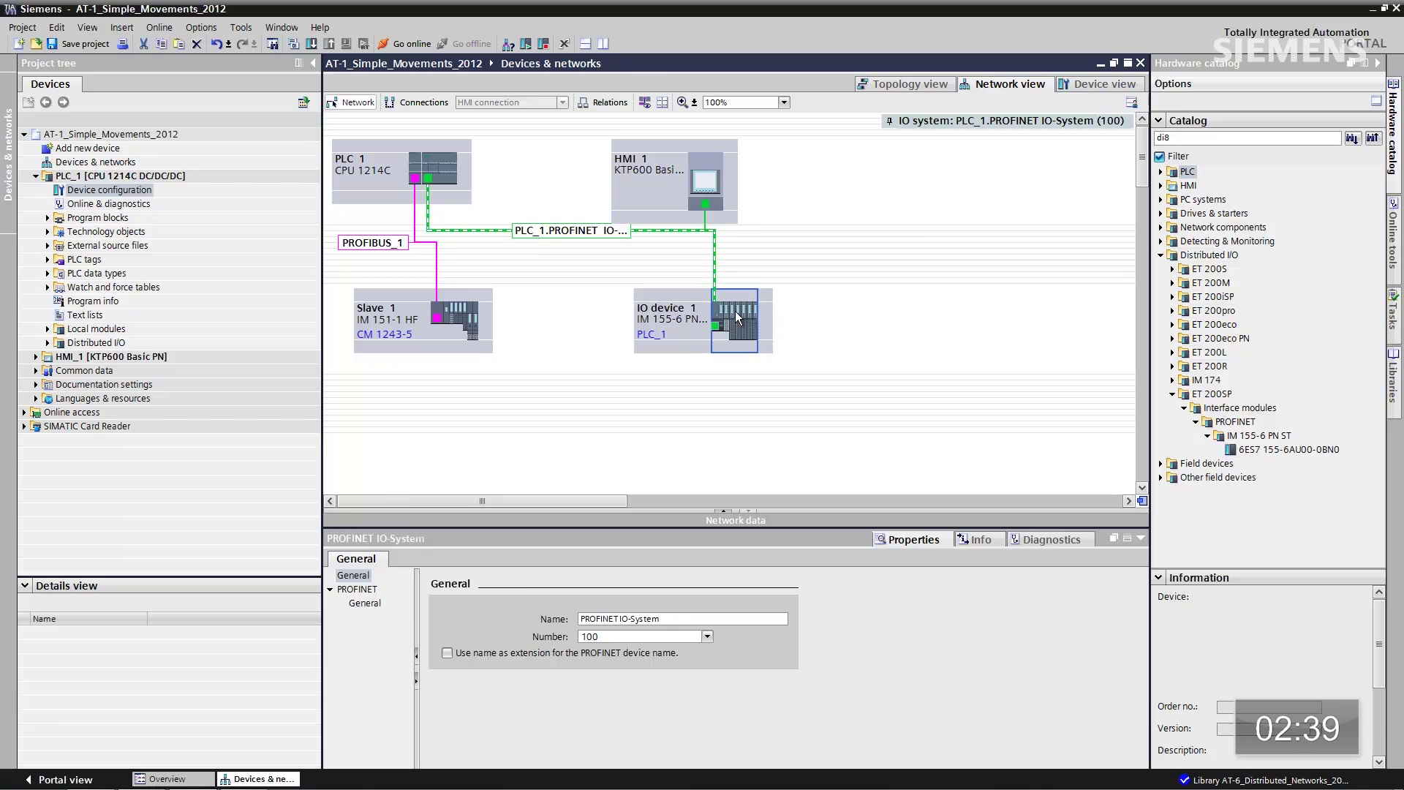
Step: Check IO device_1's Ethernet addresses: subnet PN/IE_1, IP address 192.168.0.3
left_click(735, 310)
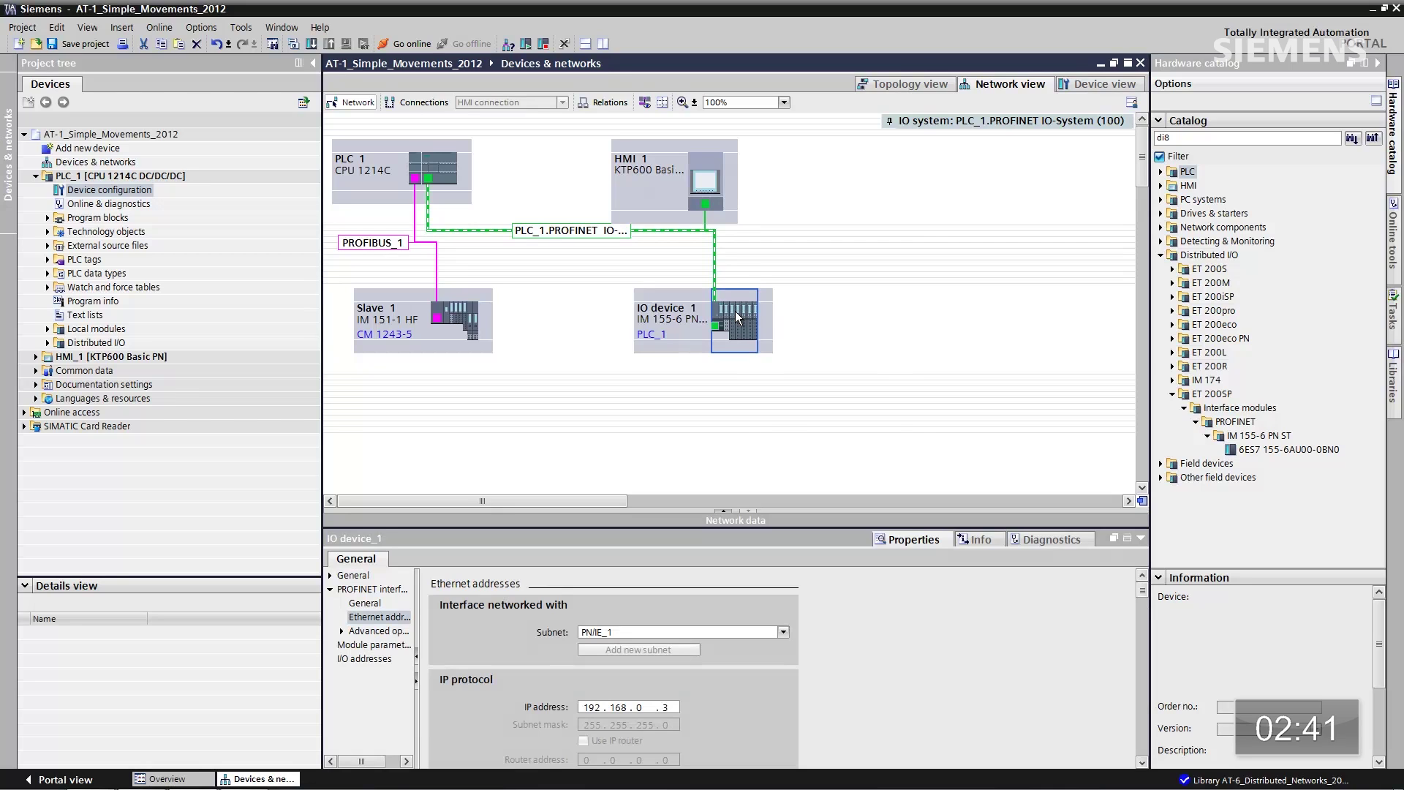
Step: Assign the PROFINET device name io device_1 to the physical IM155-6 head module
right_click(735, 310)
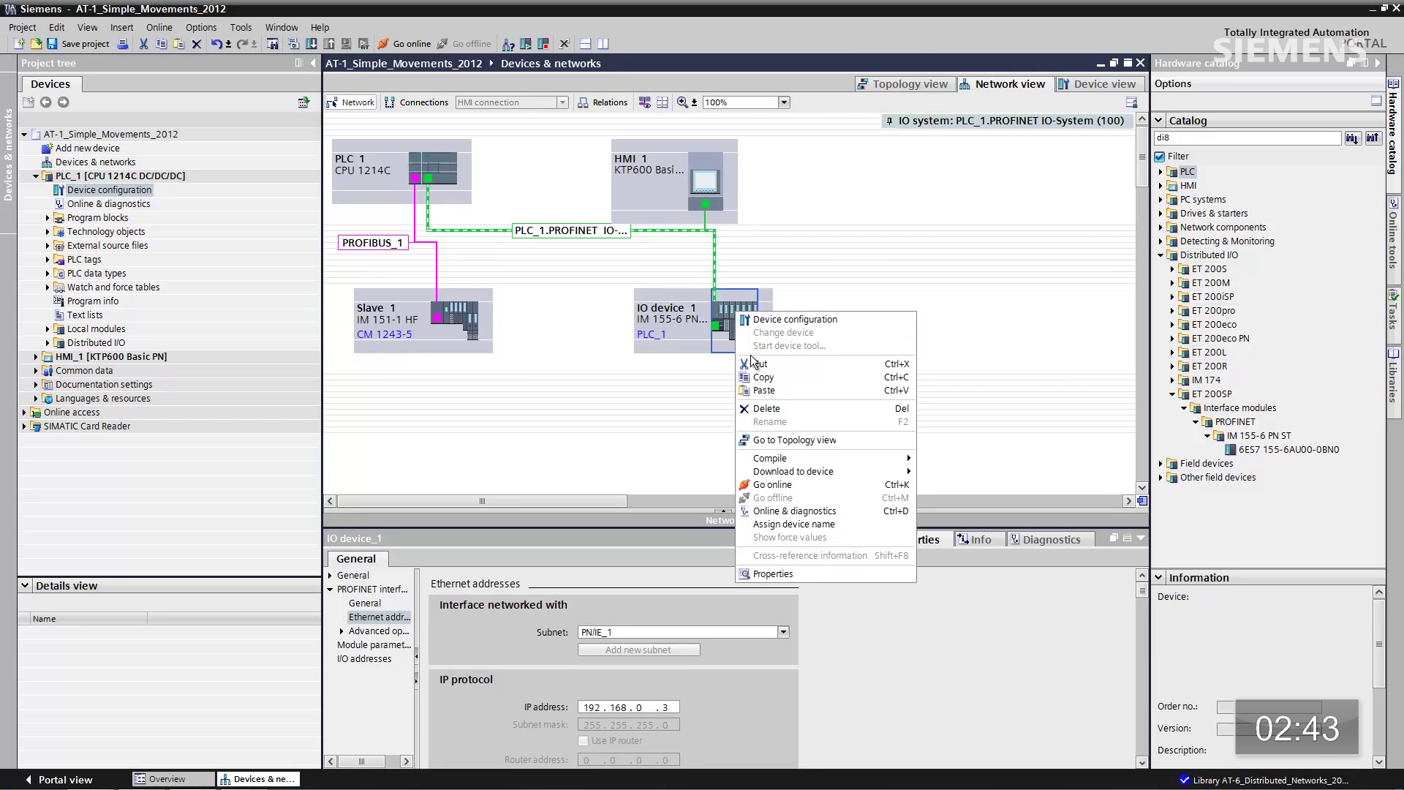
left_click(780, 524)
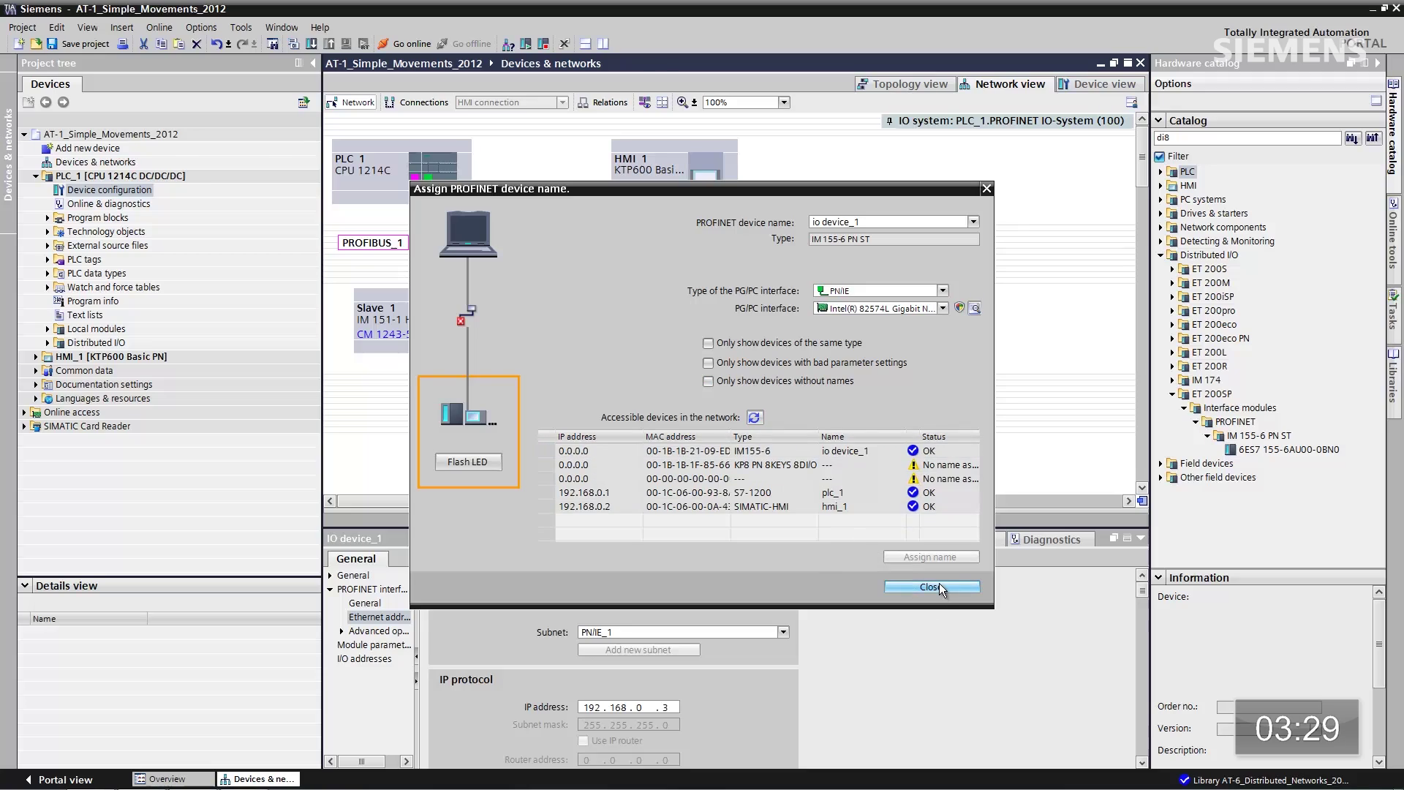
left_click(937, 585)
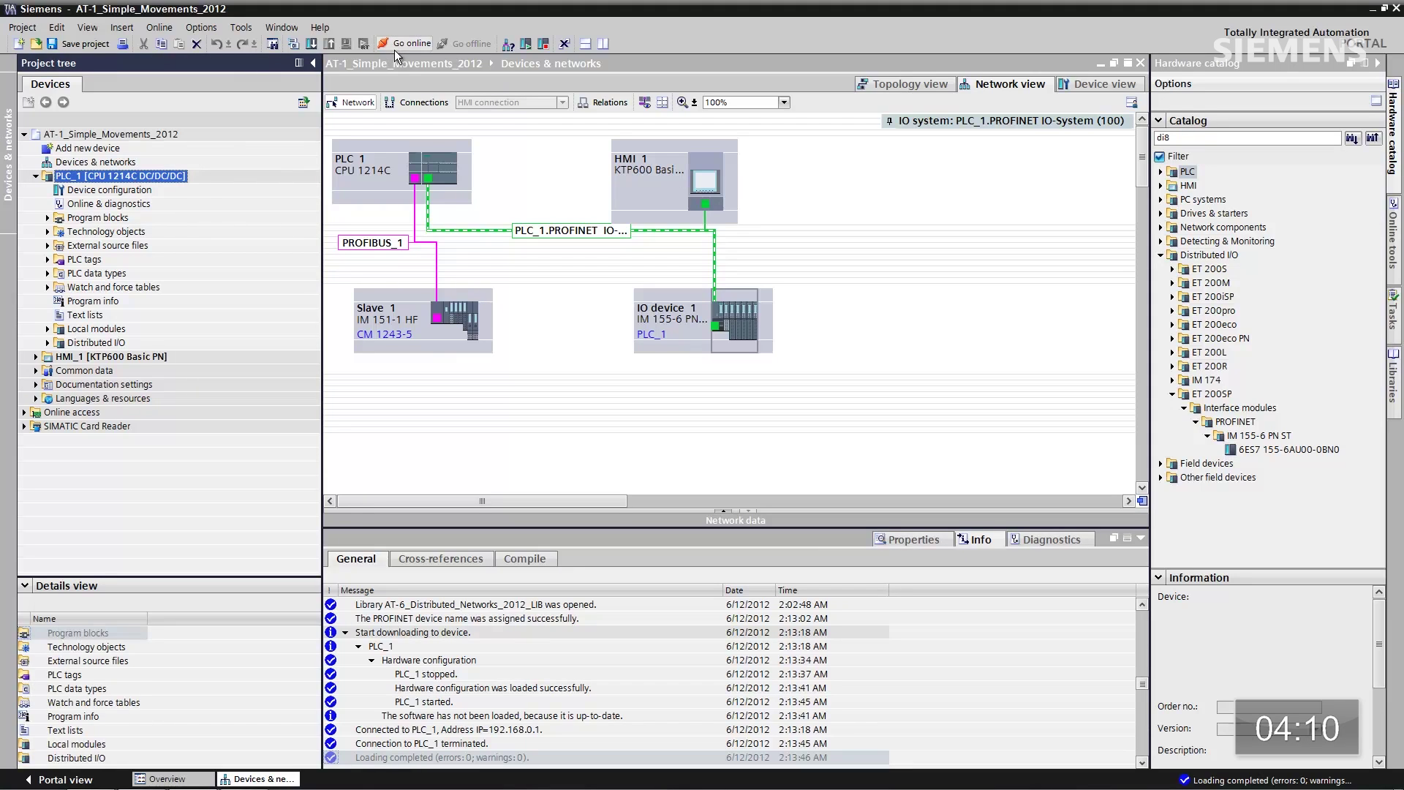
left_click(394, 47)
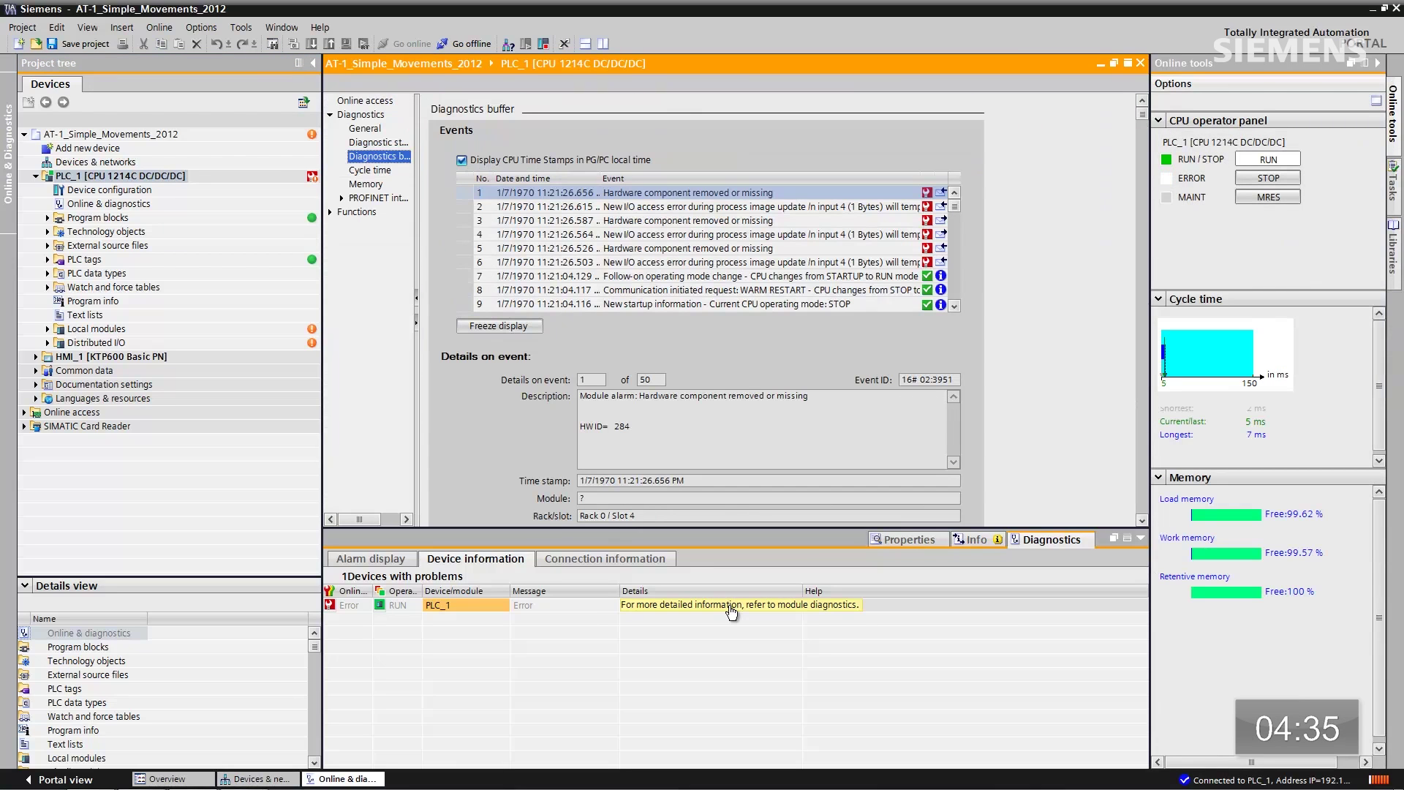
left_click(1139, 538)
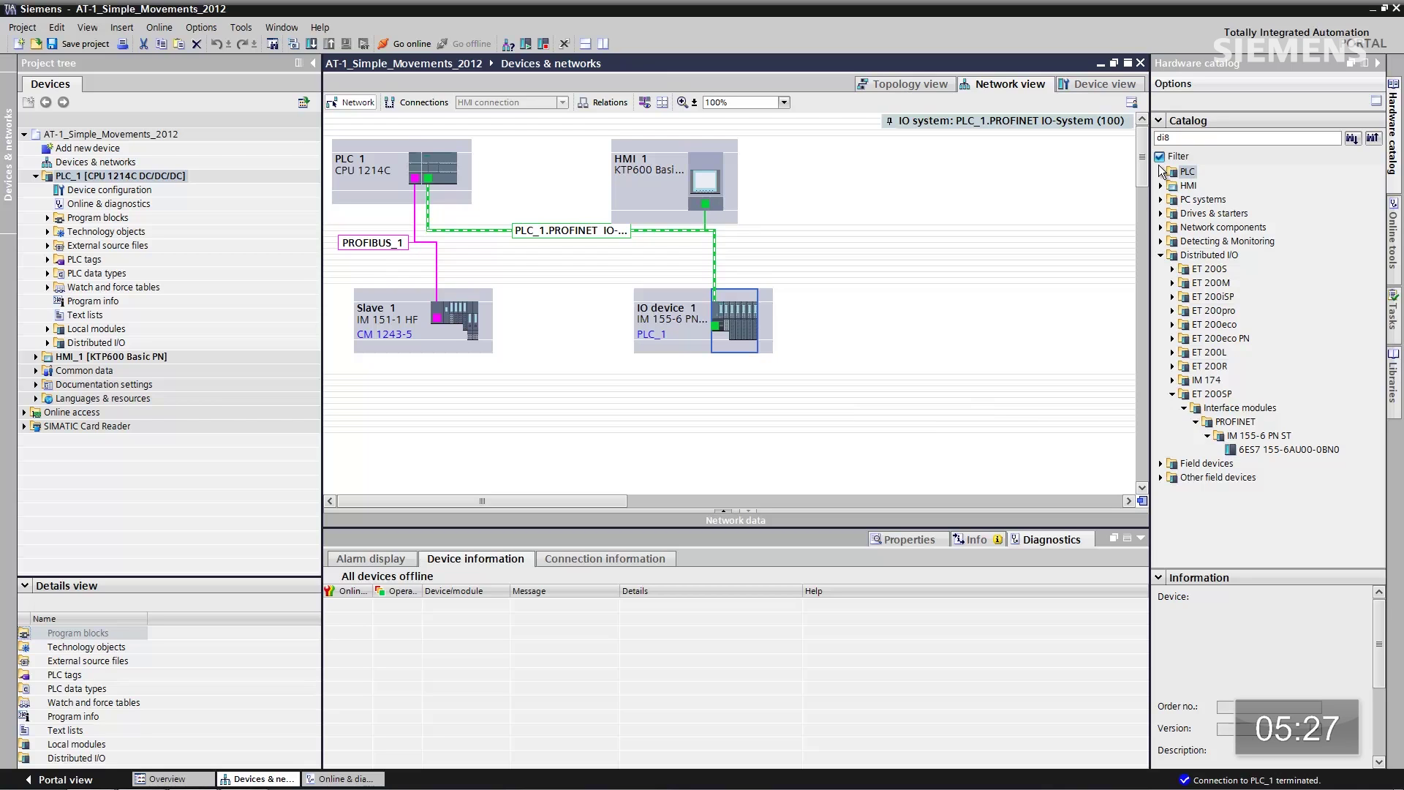
Step: Add KP8 PN panel 6AV3 688-3AY36-0AX0 as KP8_1 on PLC_1's PROFINET IO-System
left_click(1162, 186)
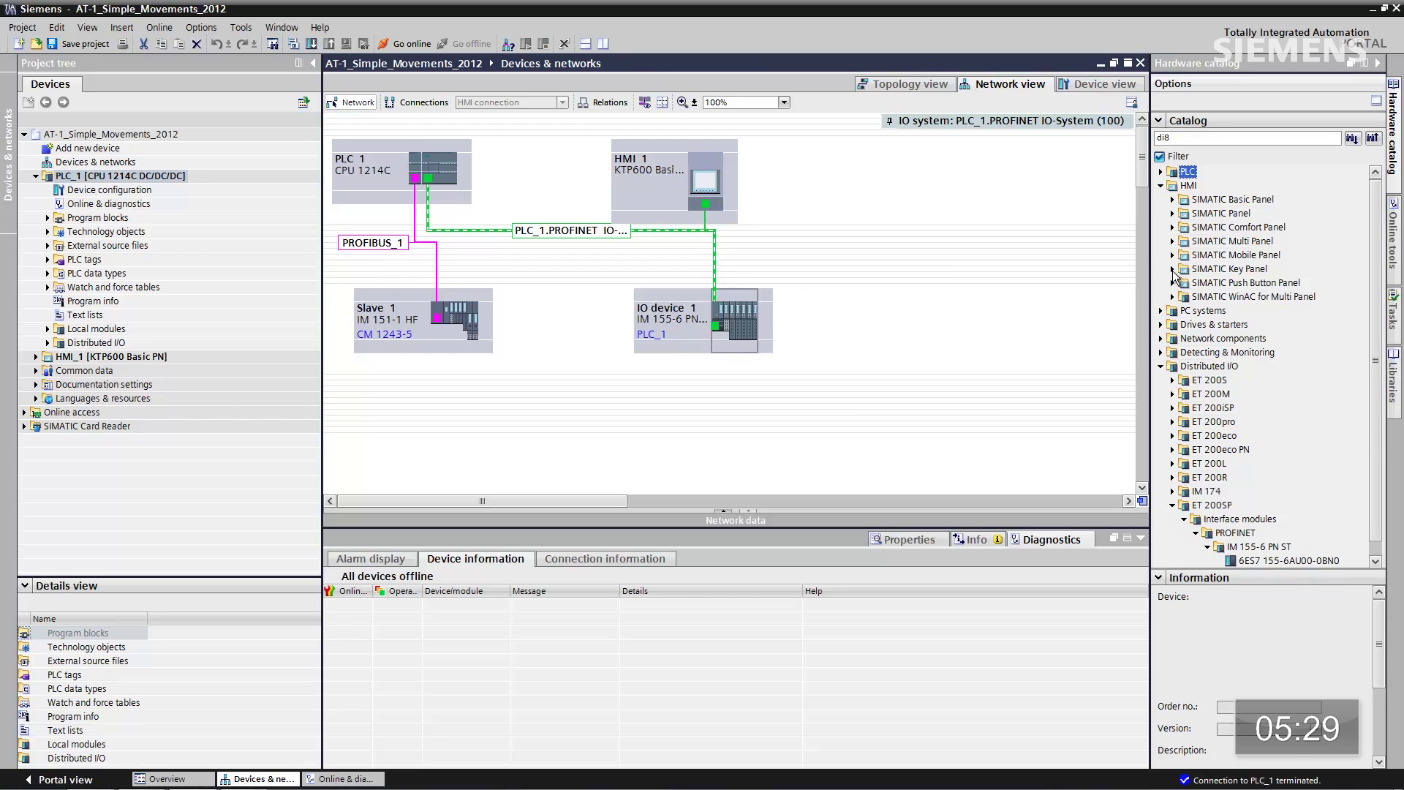
left_click(1185, 297)
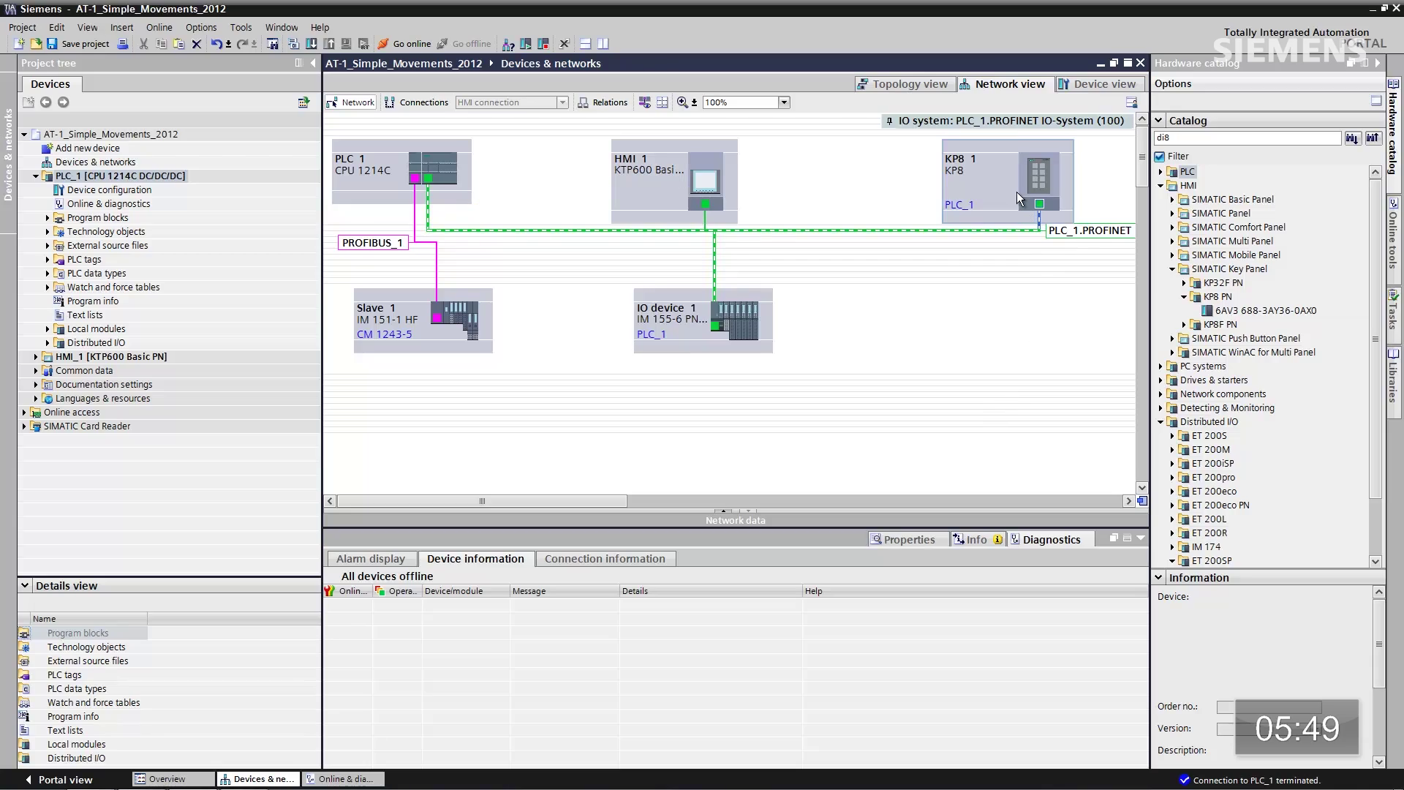
right_click(1035, 173)
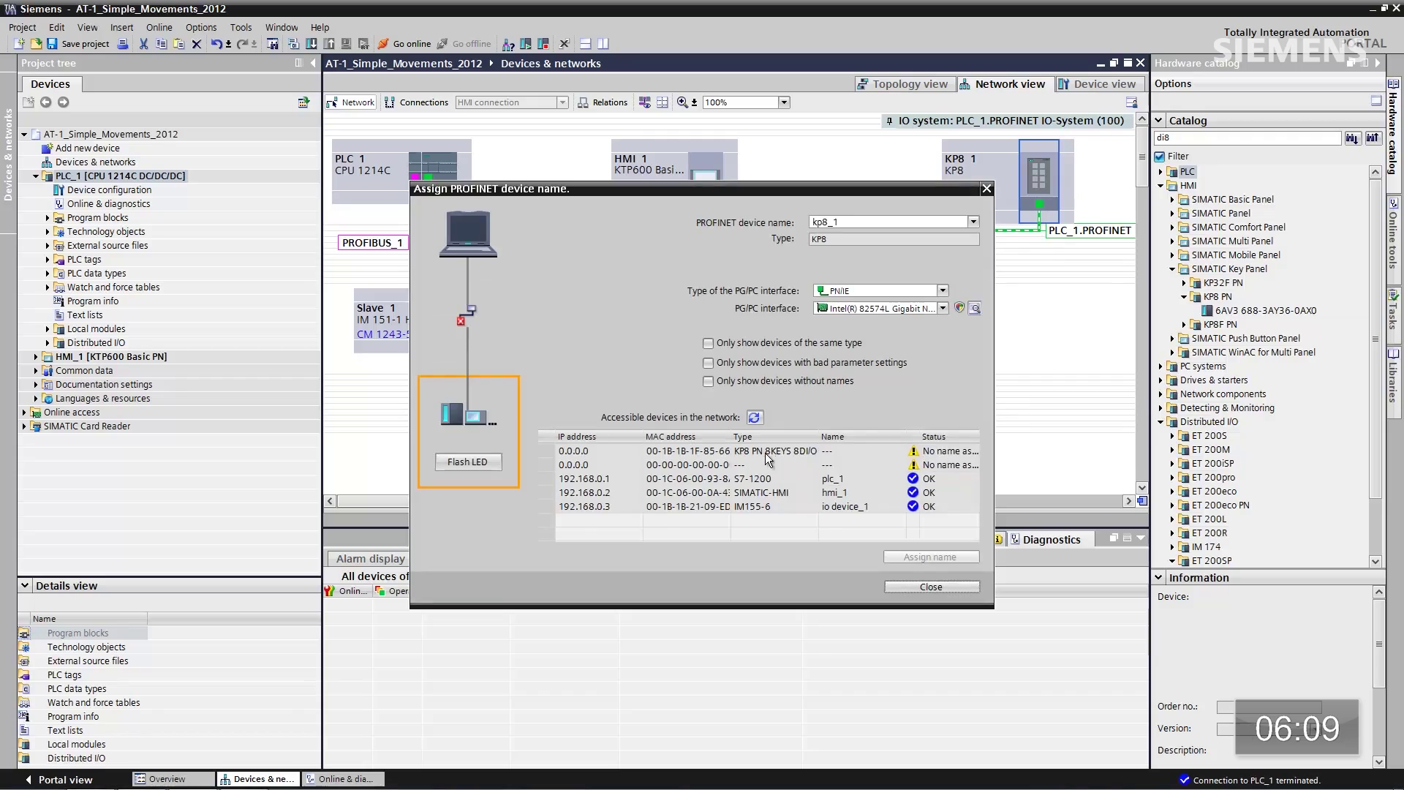
Step: Select the KP8 PN at 0.0.0.0 and assign it the name kp8_1
left_click(768, 452)
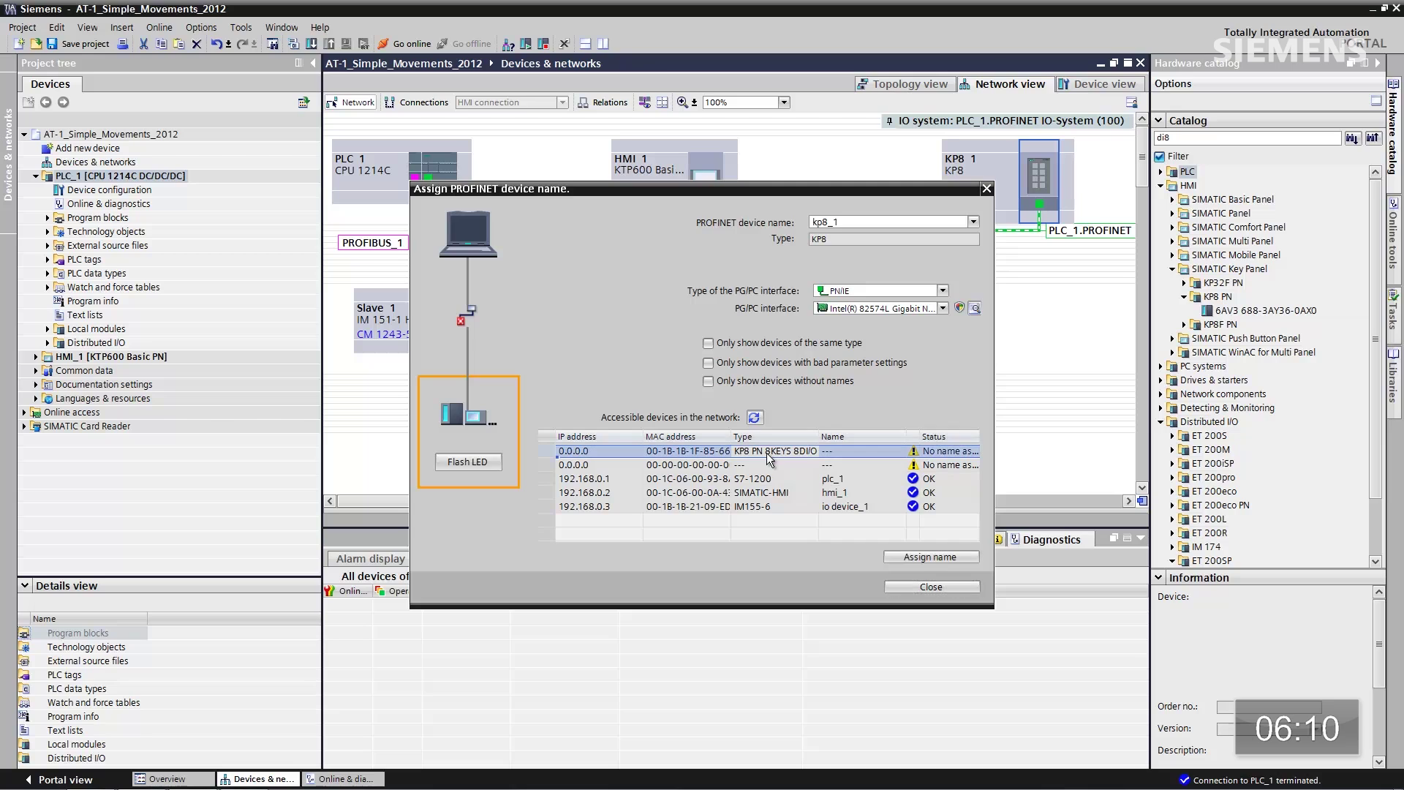
left_click(934, 555)
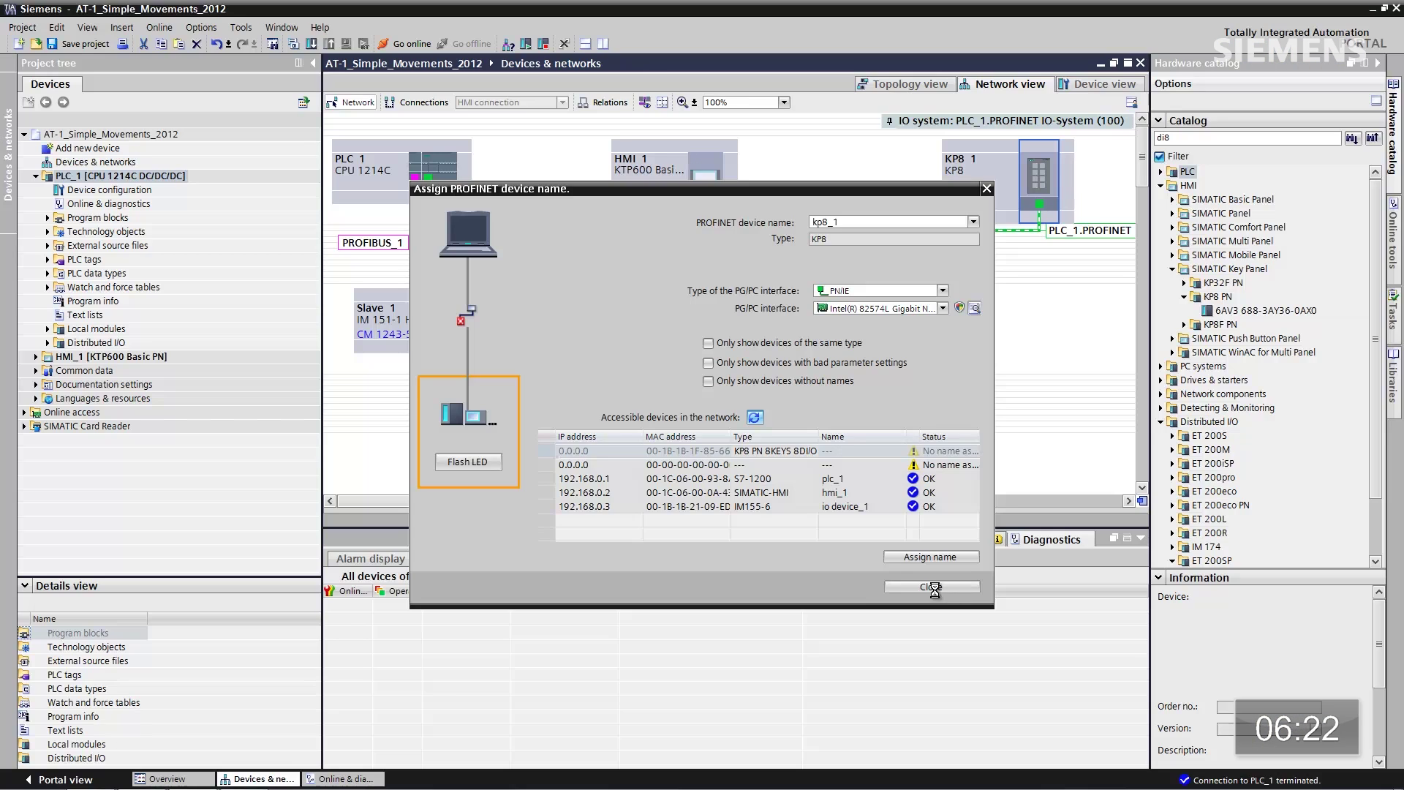
left_click(933, 588)
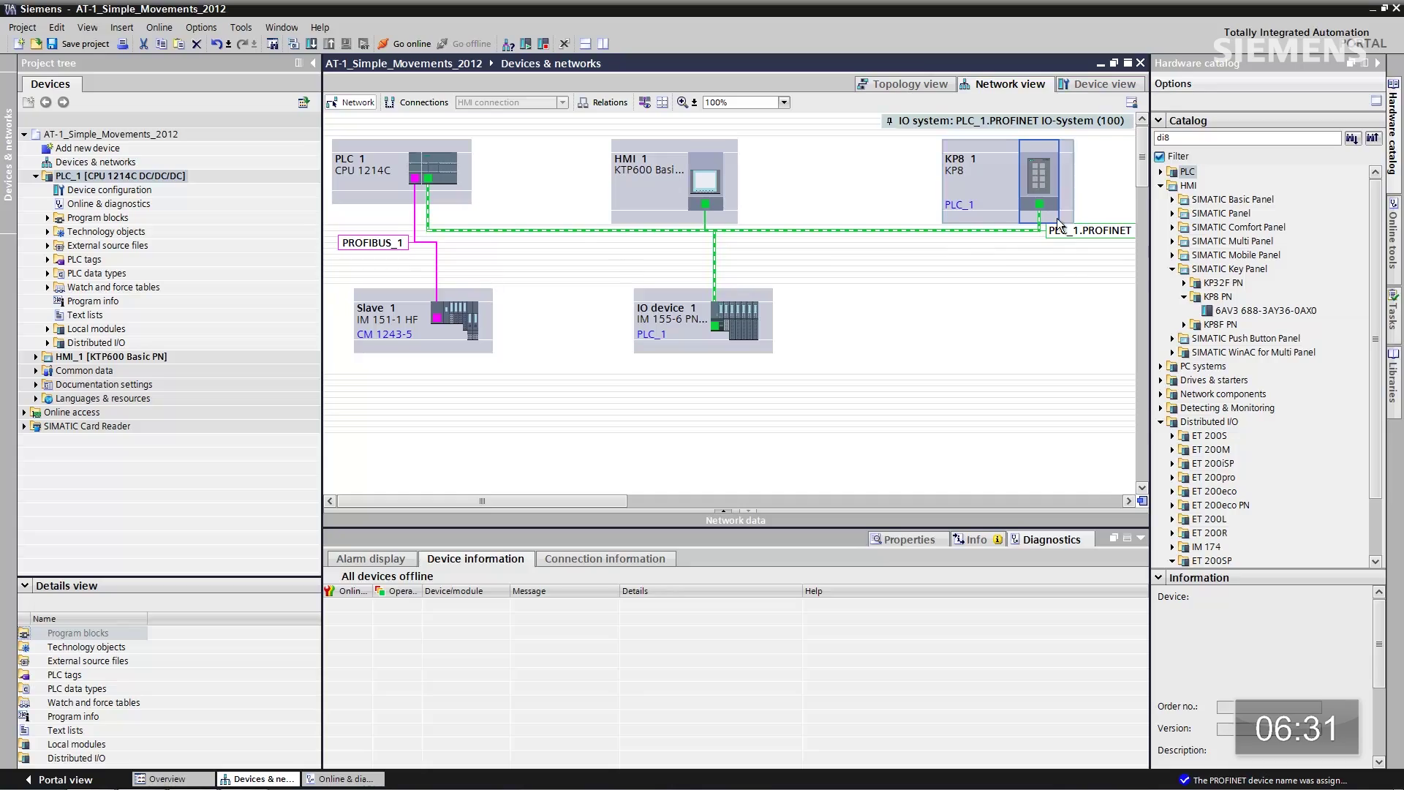
Step: Show KP8_1's device overview with inputs 6..7 and outputs 9..12, then expand Program blocks
double_click(1042, 169)
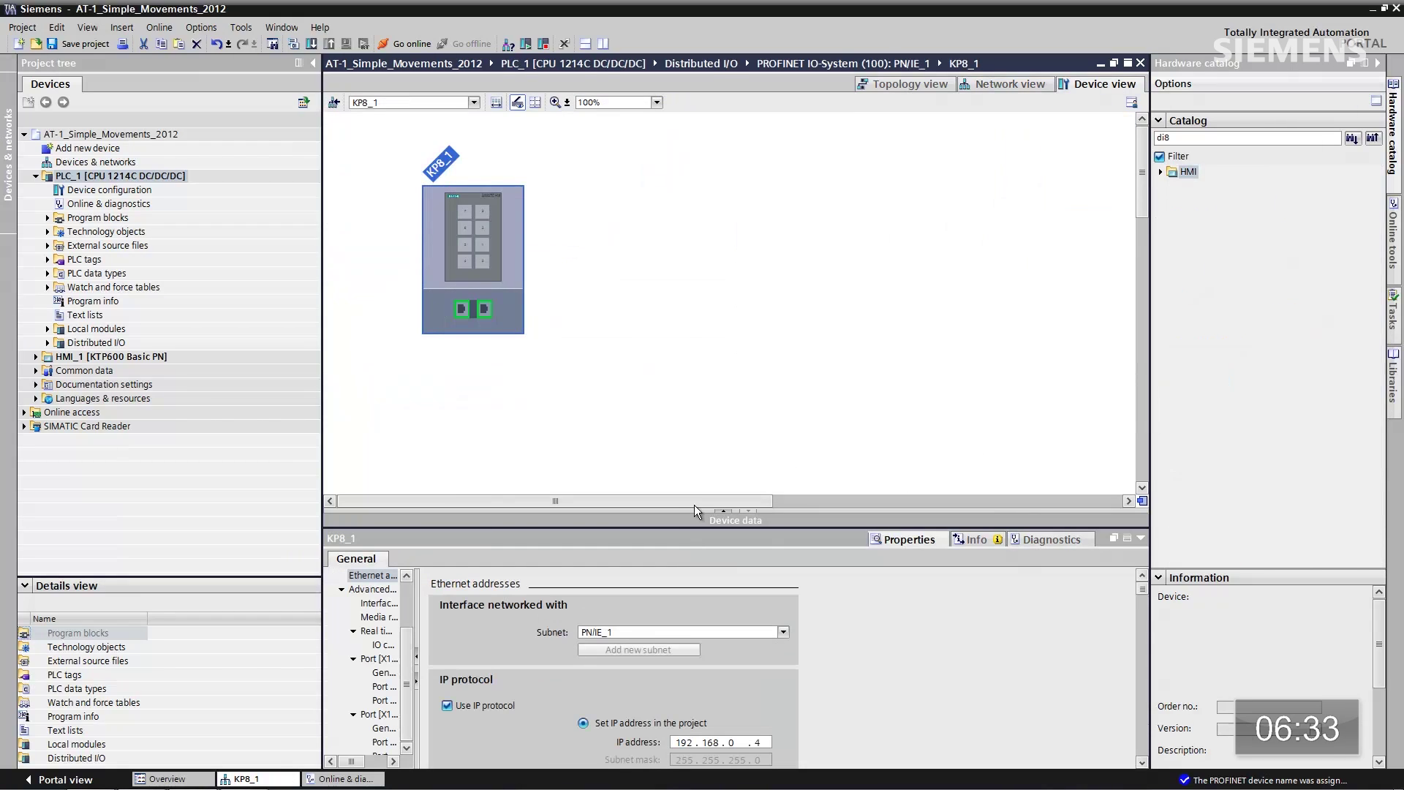
left_click(723, 511)
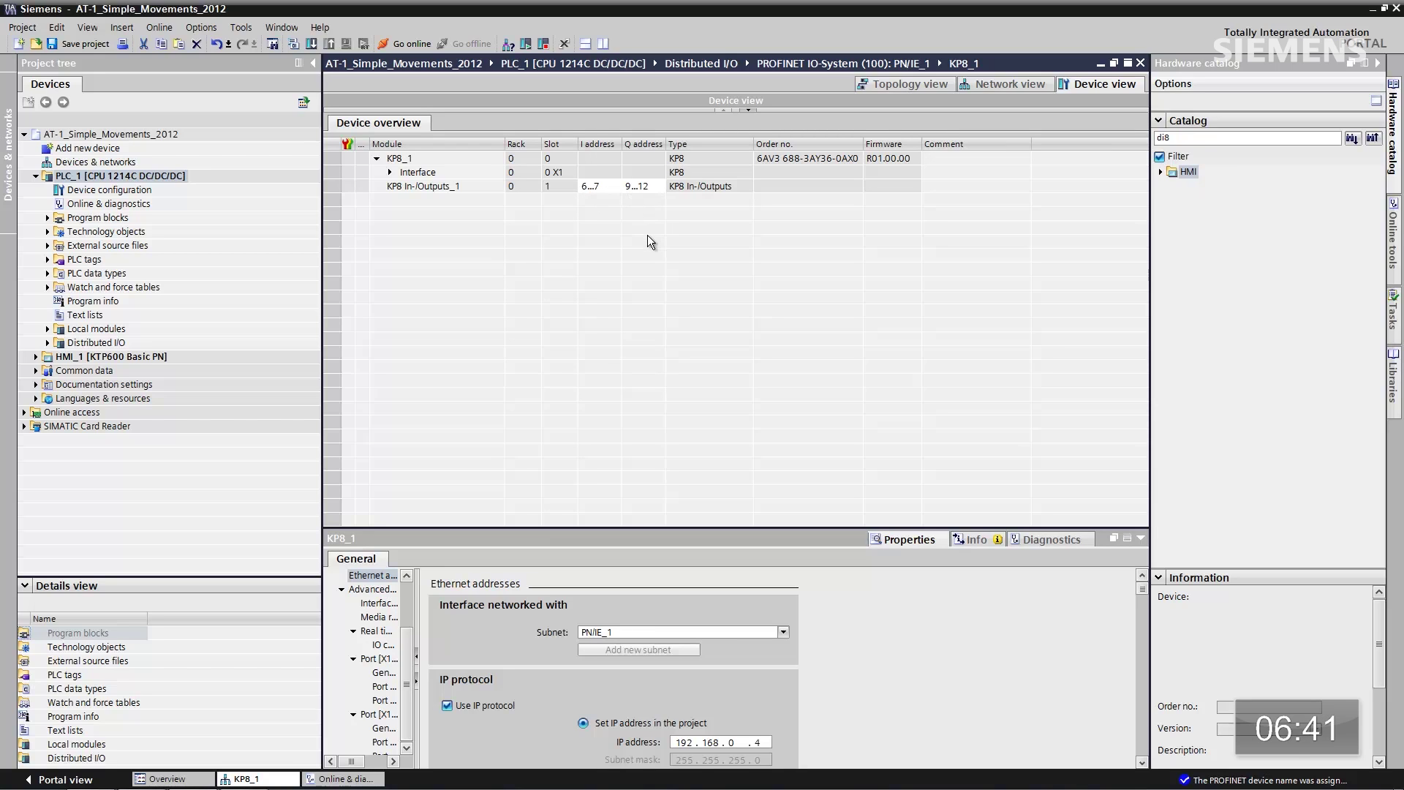
left_click(47, 218)
Step: Open Main [OB1] and rewire the Start tag to %I6.7 and the Stop tag to %I6.3
left_click(85, 245)
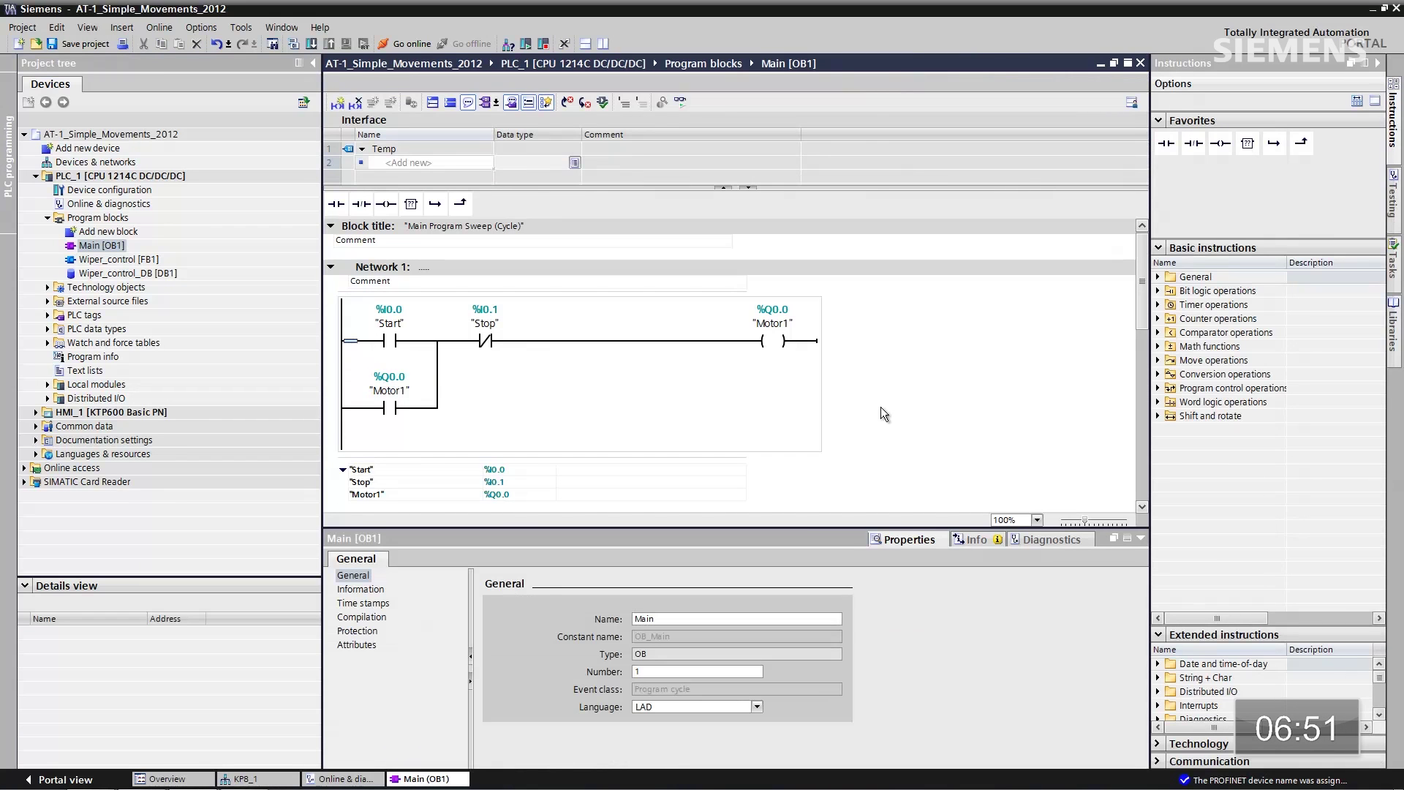
right_click(388, 322)
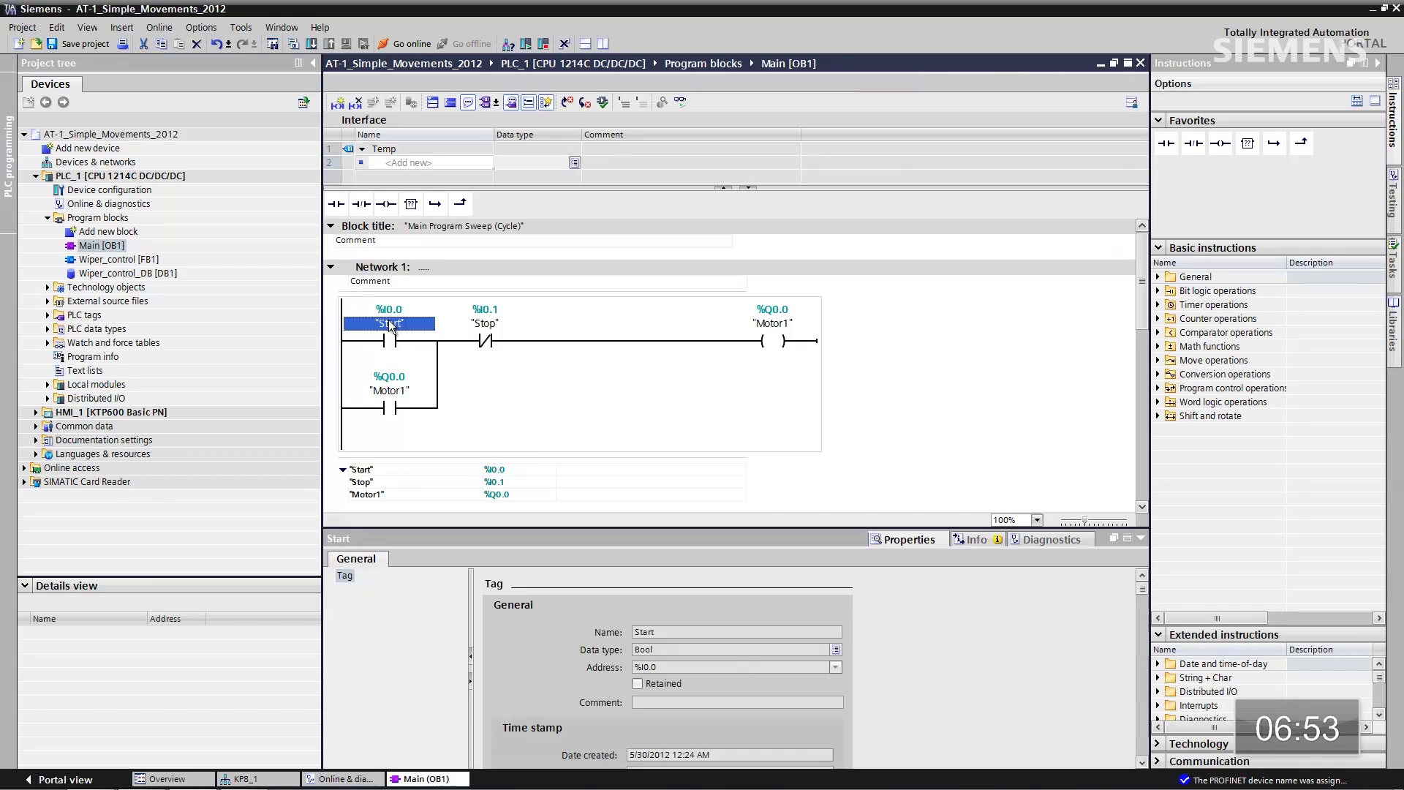
left_click(431, 372)
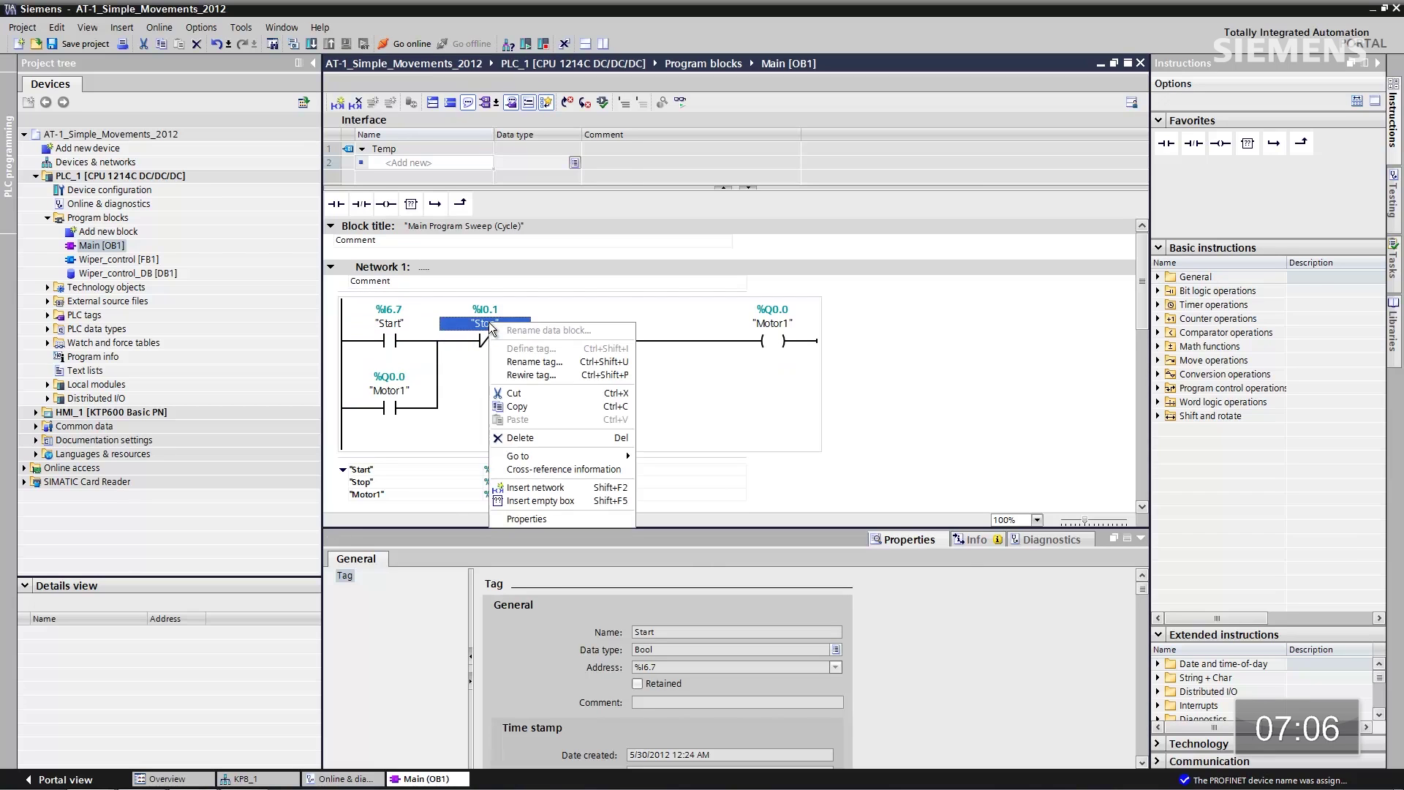
left_click(528, 374)
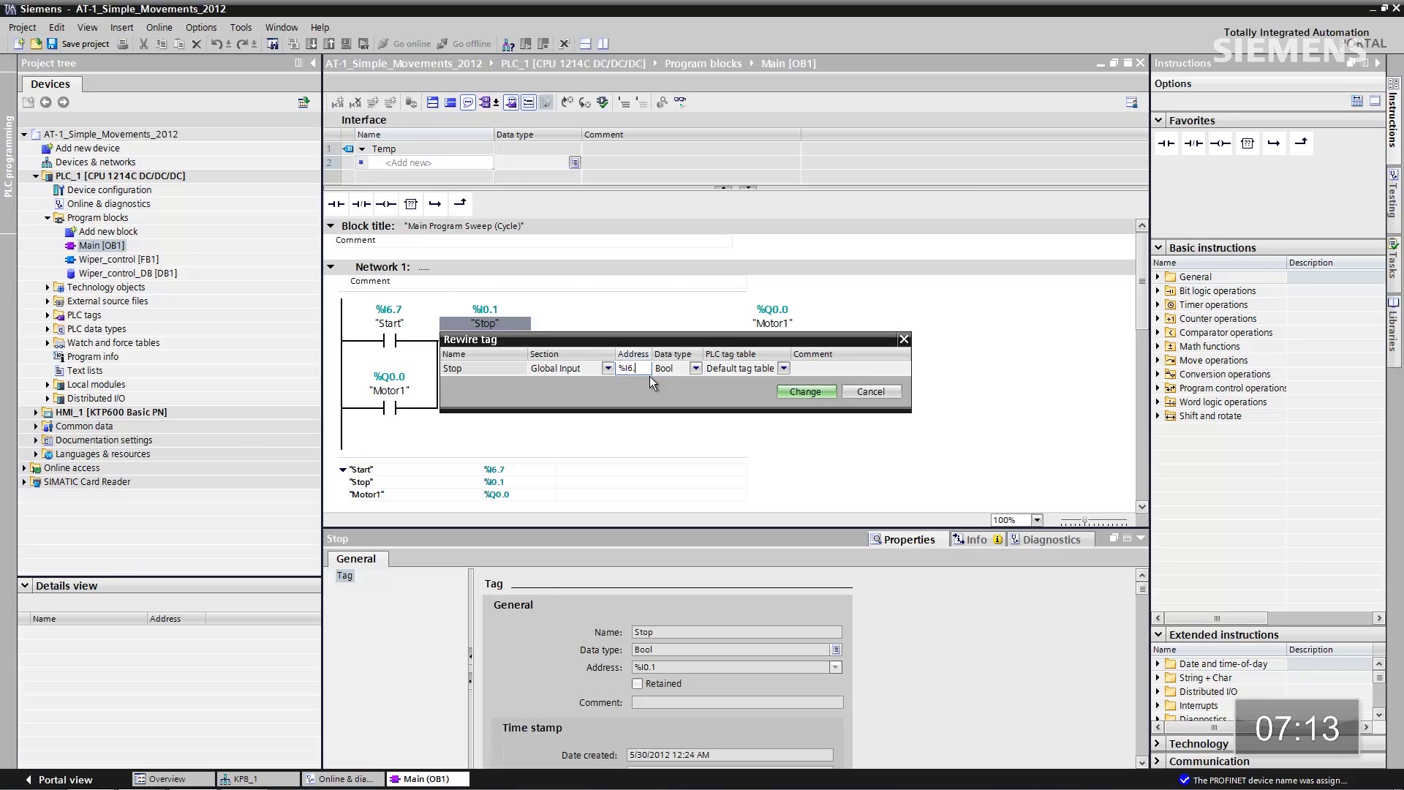
left_click(798, 393)
Step: Insert two empty networks after Network 1 in Main
left_click(1142, 539)
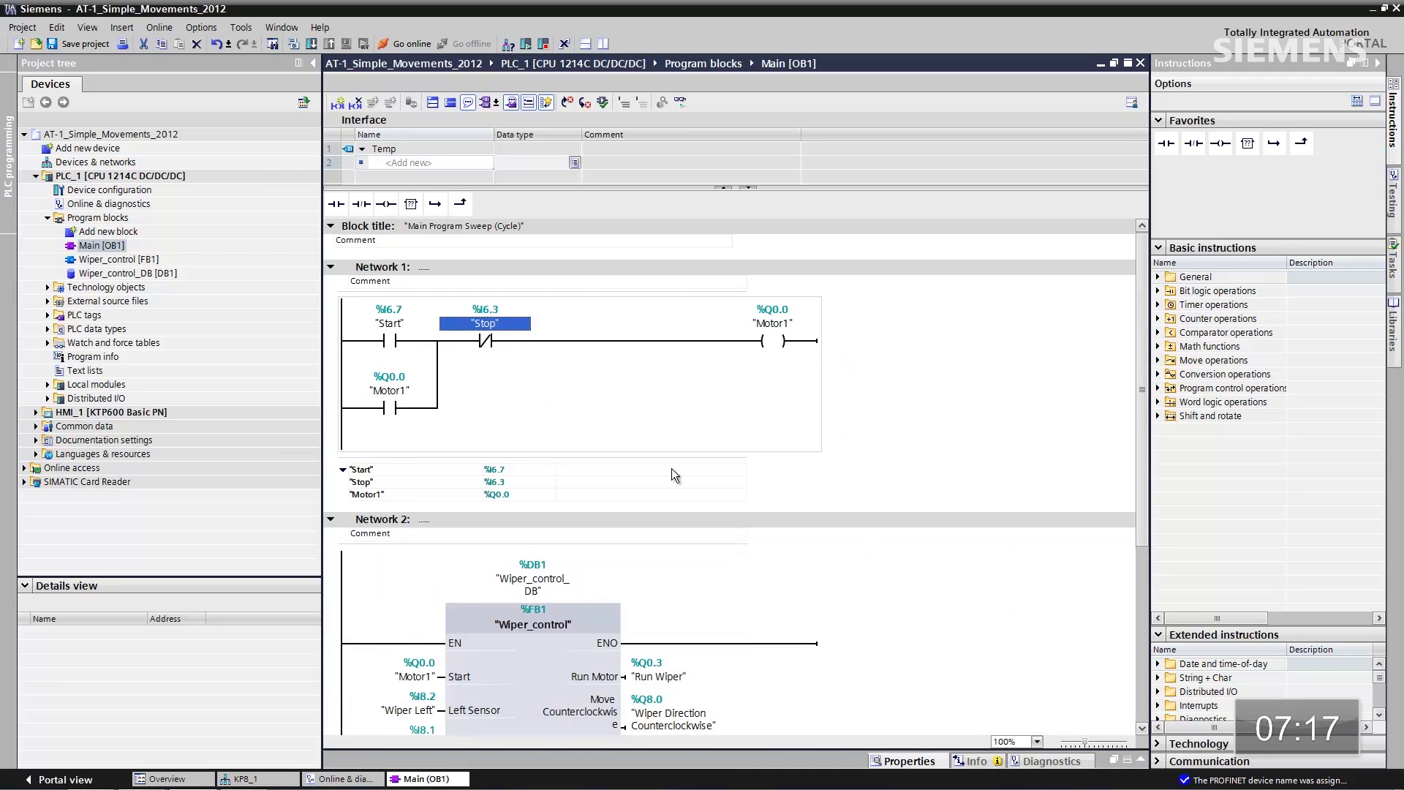
left_click(377, 274)
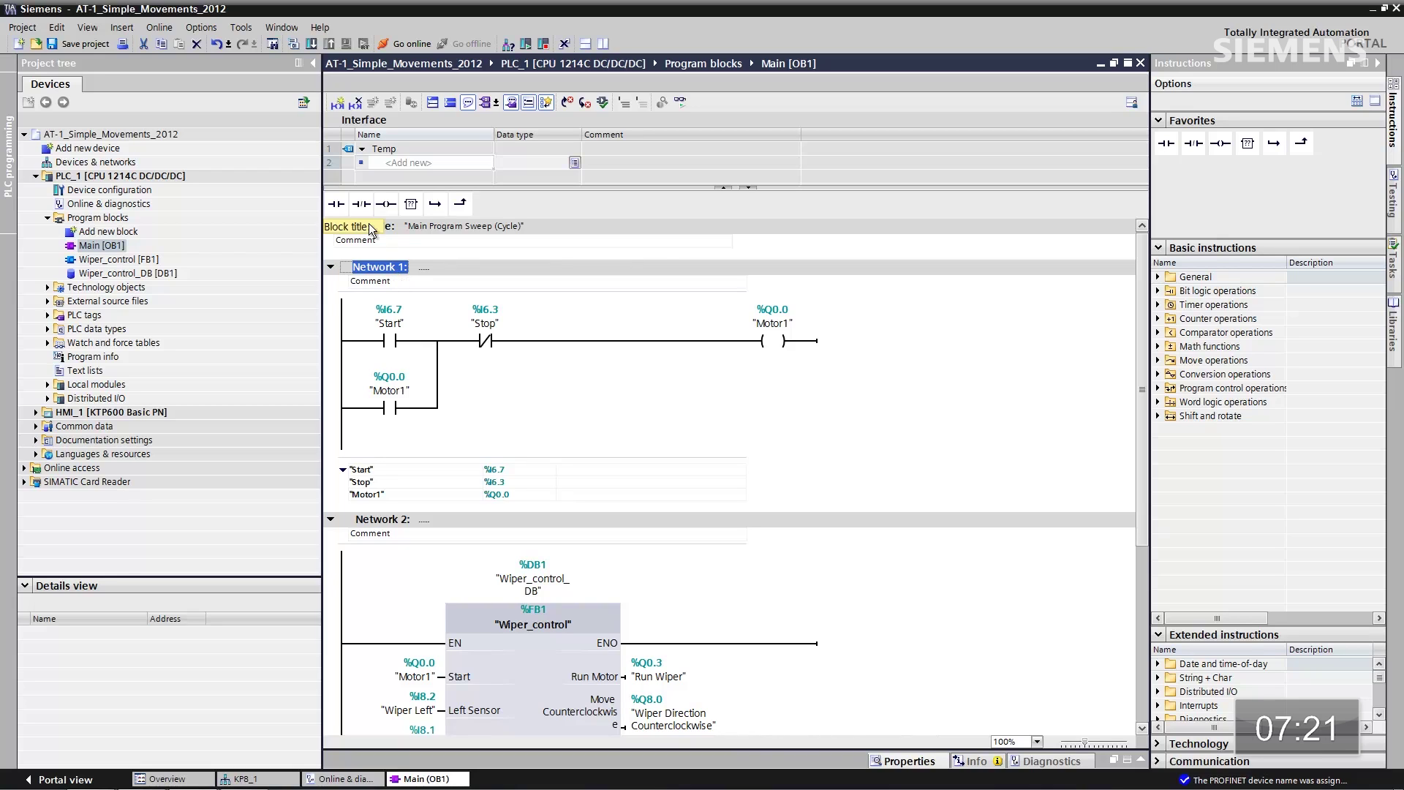
left_click(339, 106)
left_click(339, 106)
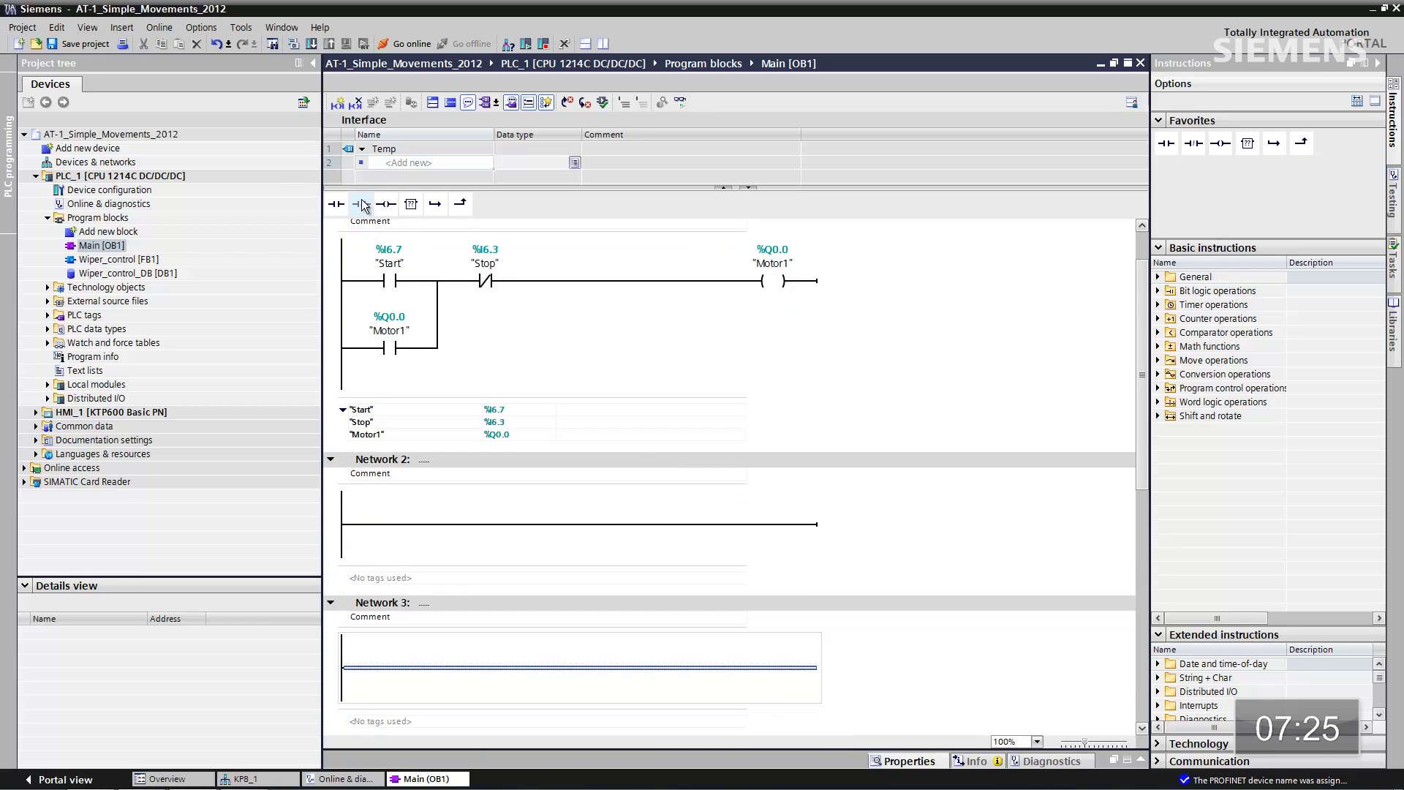
Step: Build Network 2 from a normally-closed Motor1 contact and an unassigned coil
left_click_drag(364, 205, 415, 519)
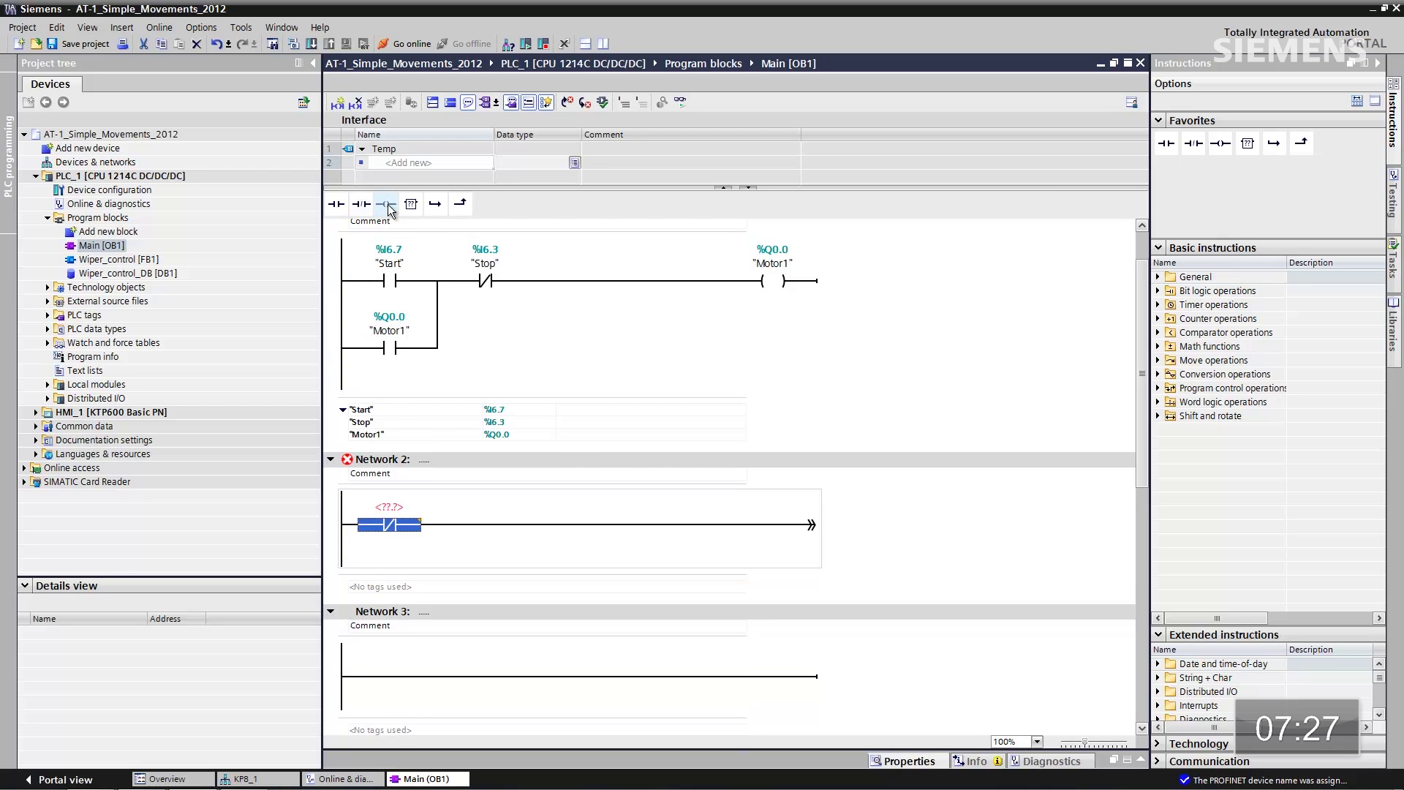
left_click_drag(388, 211, 741, 524)
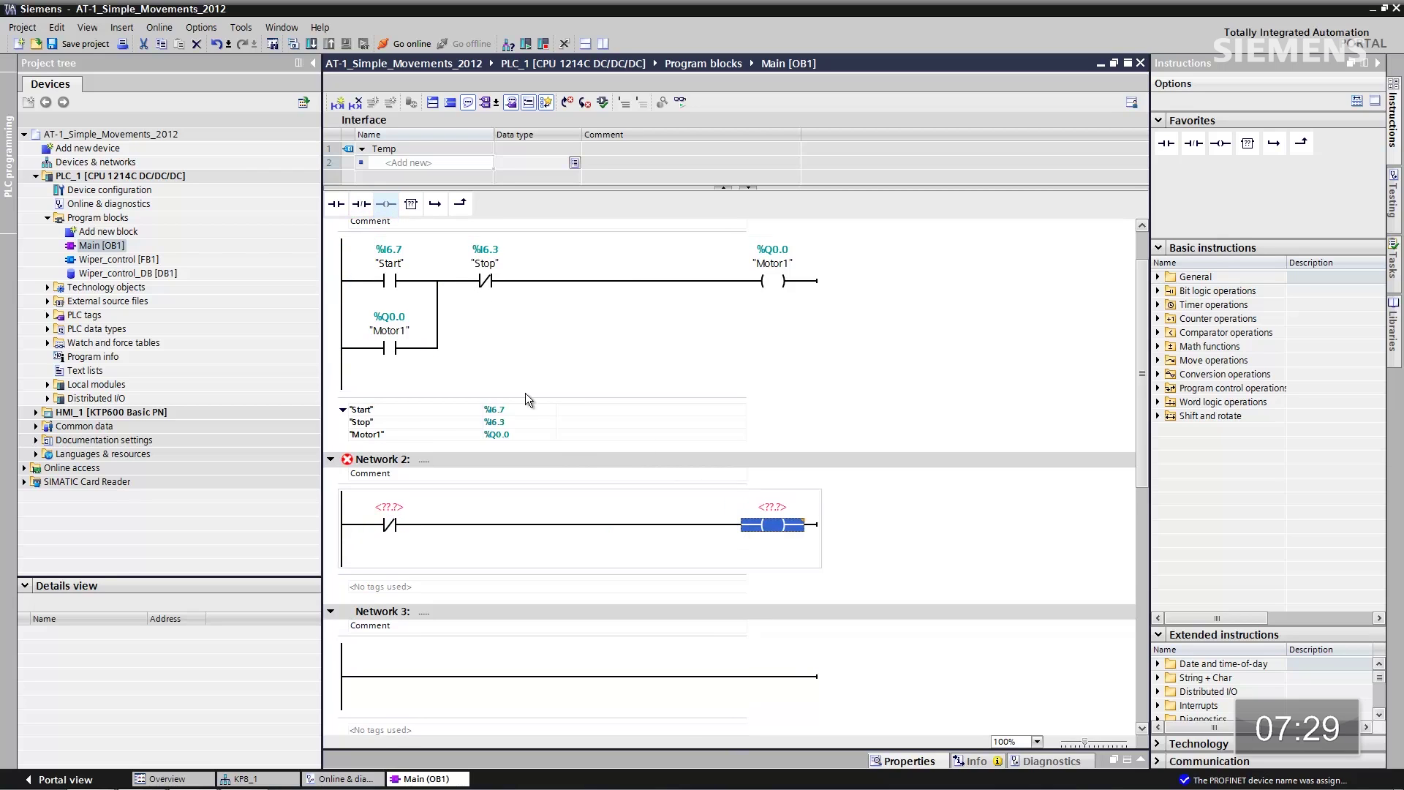
left_click(398, 331)
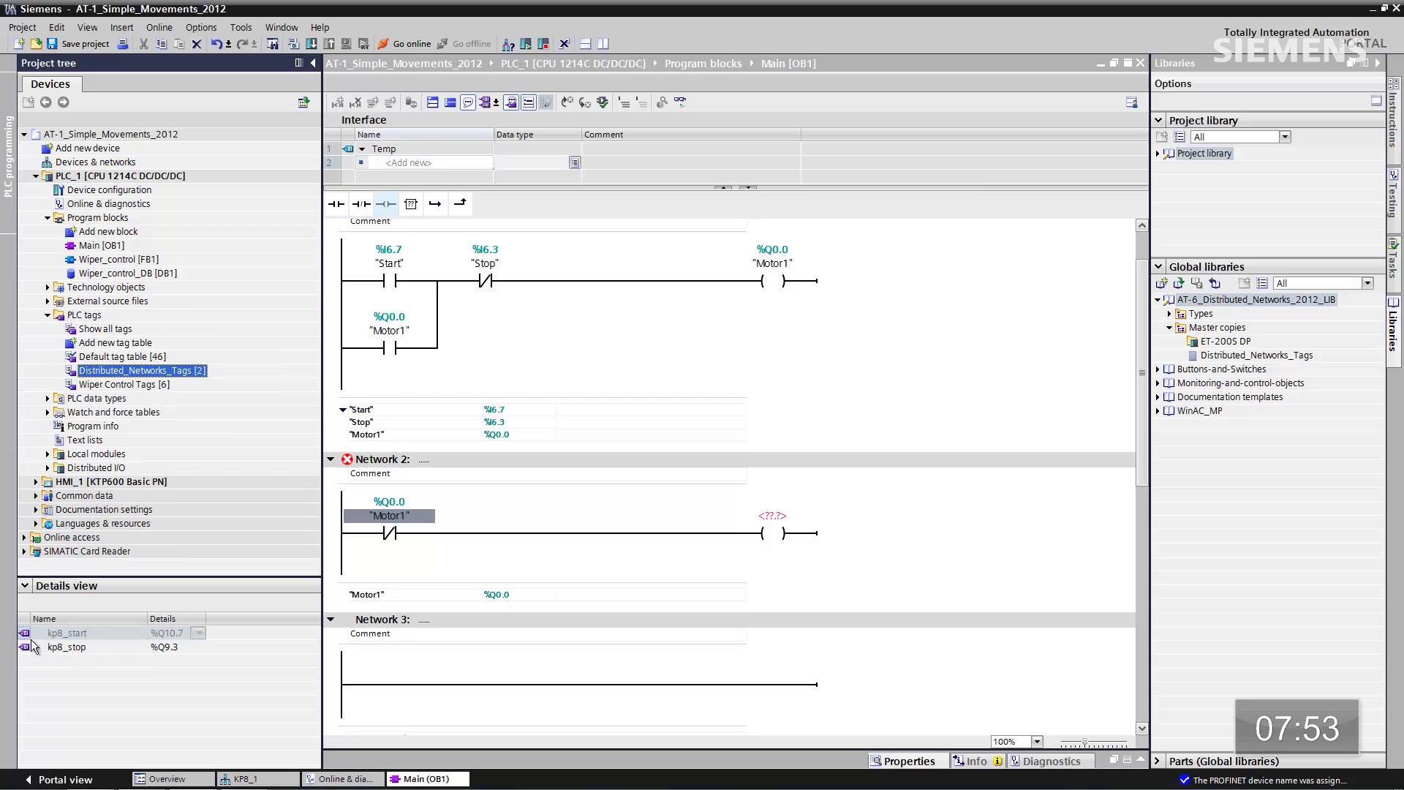
Step: Assign kp8_start to Network 2's coil, then copy Network 2's contact and coil into Network 3
left_click_drag(28, 635, 26, 634)
left_click_drag(839, 546, 785, 525)
left_click_drag(366, 575, 856, 488)
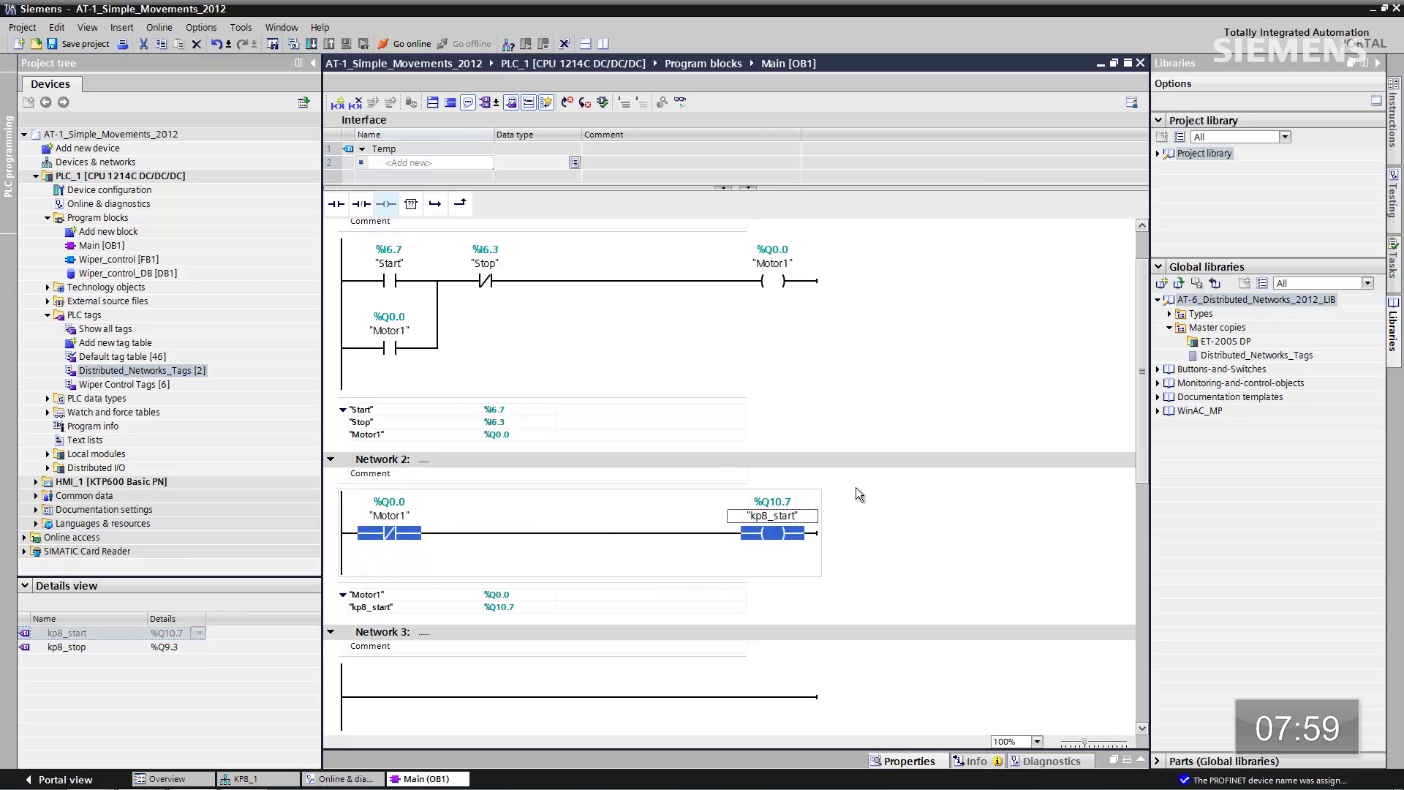
left_click(431, 696)
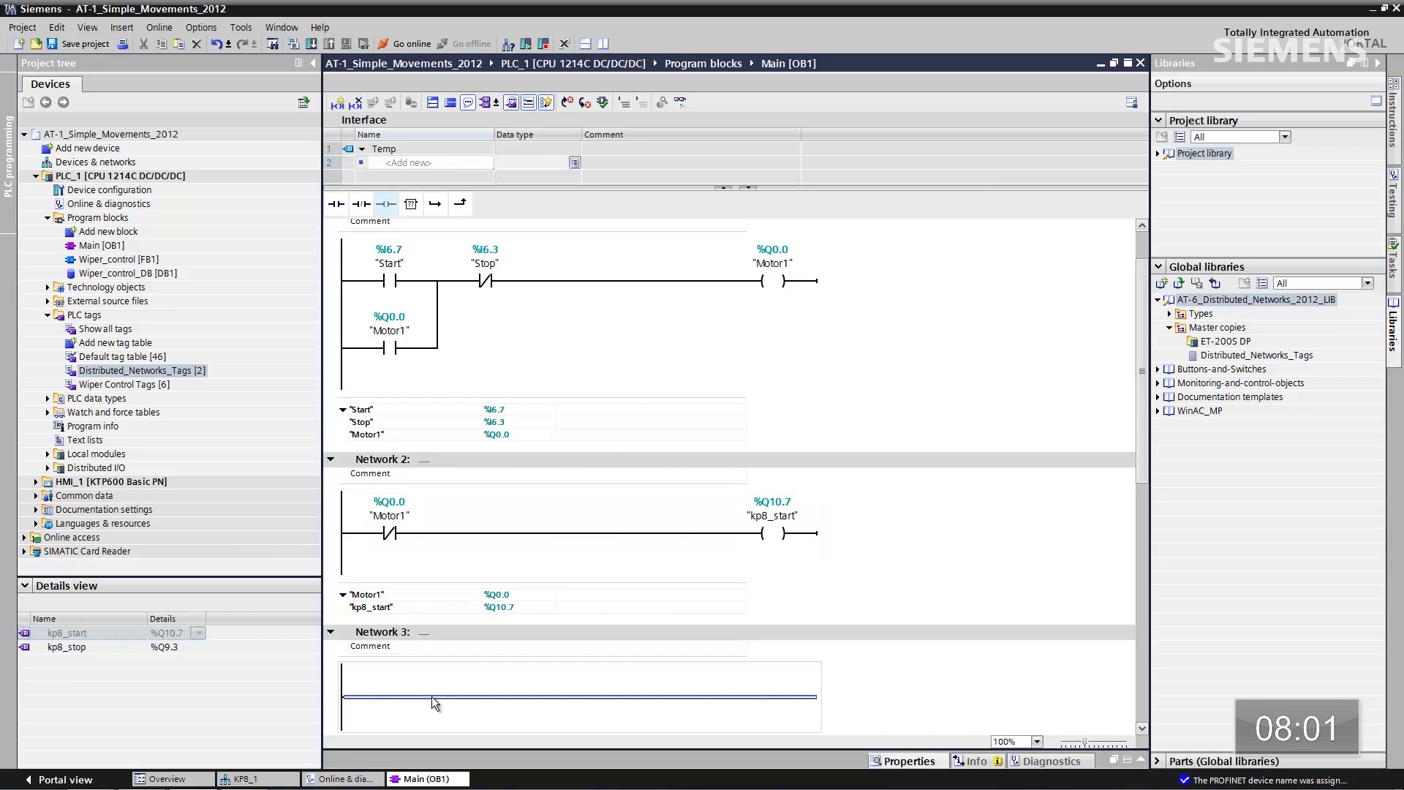
key("ctrl+v")
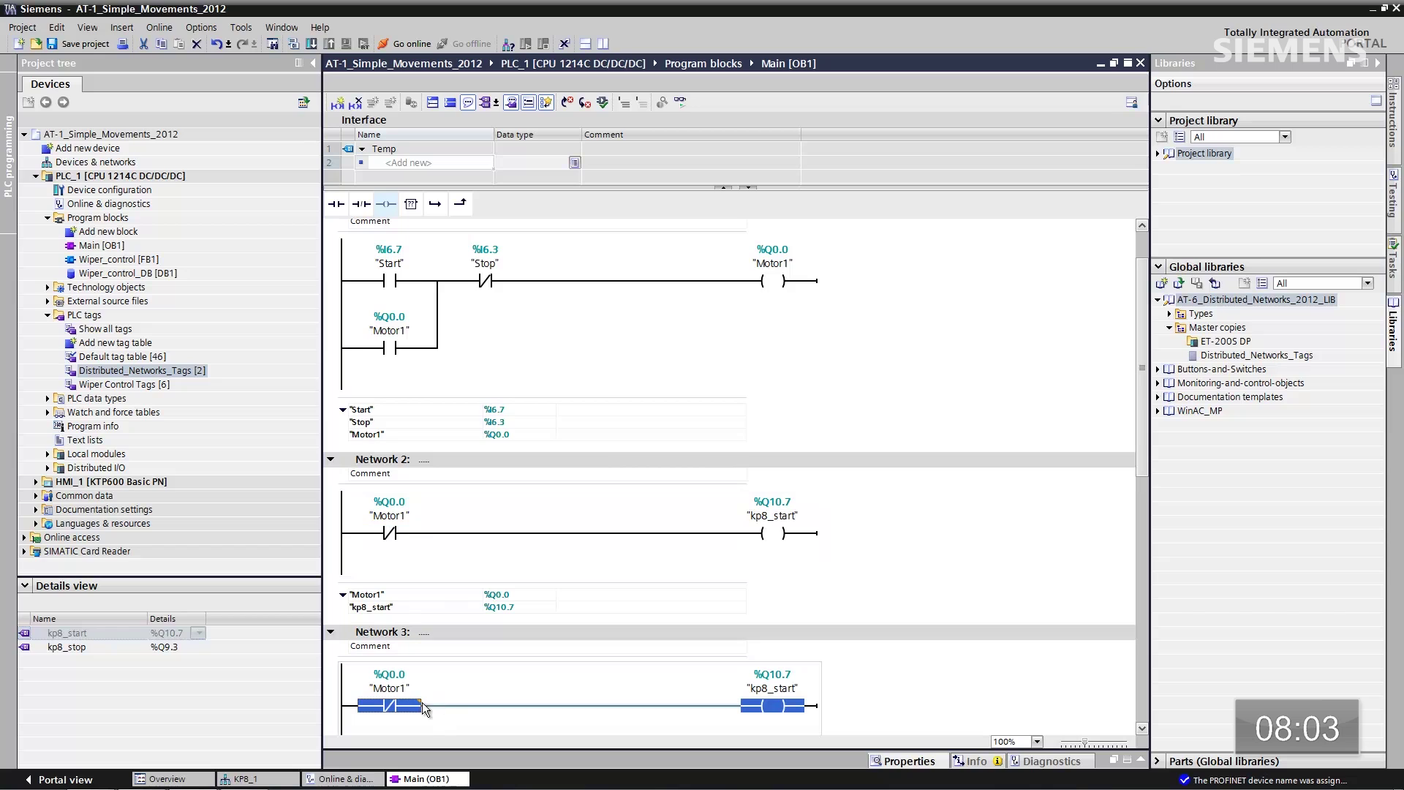
Step: Make Network 3's contact normally open and replace its coil operand with kp8_stop
left_click(421, 702)
left_click(416, 705)
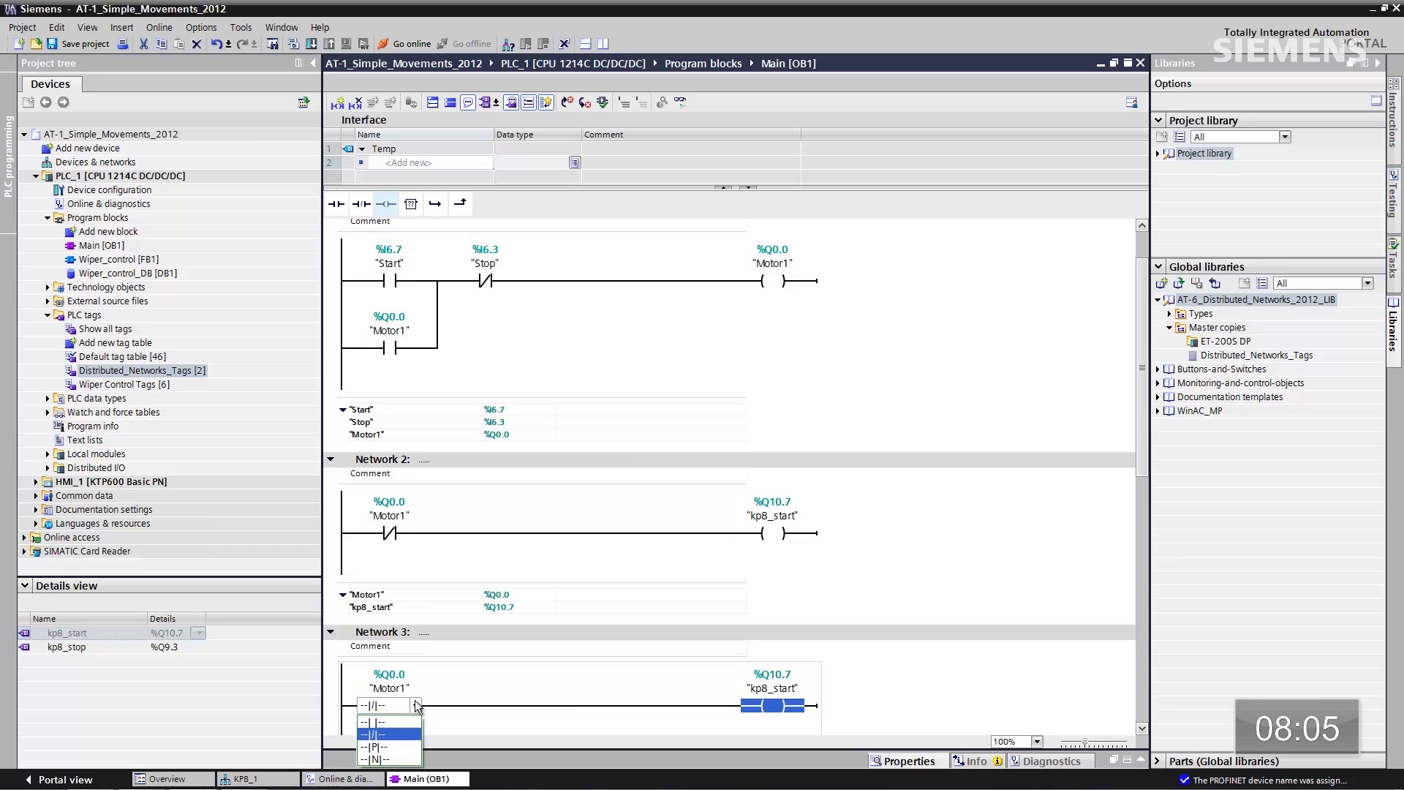
left_click(408, 723)
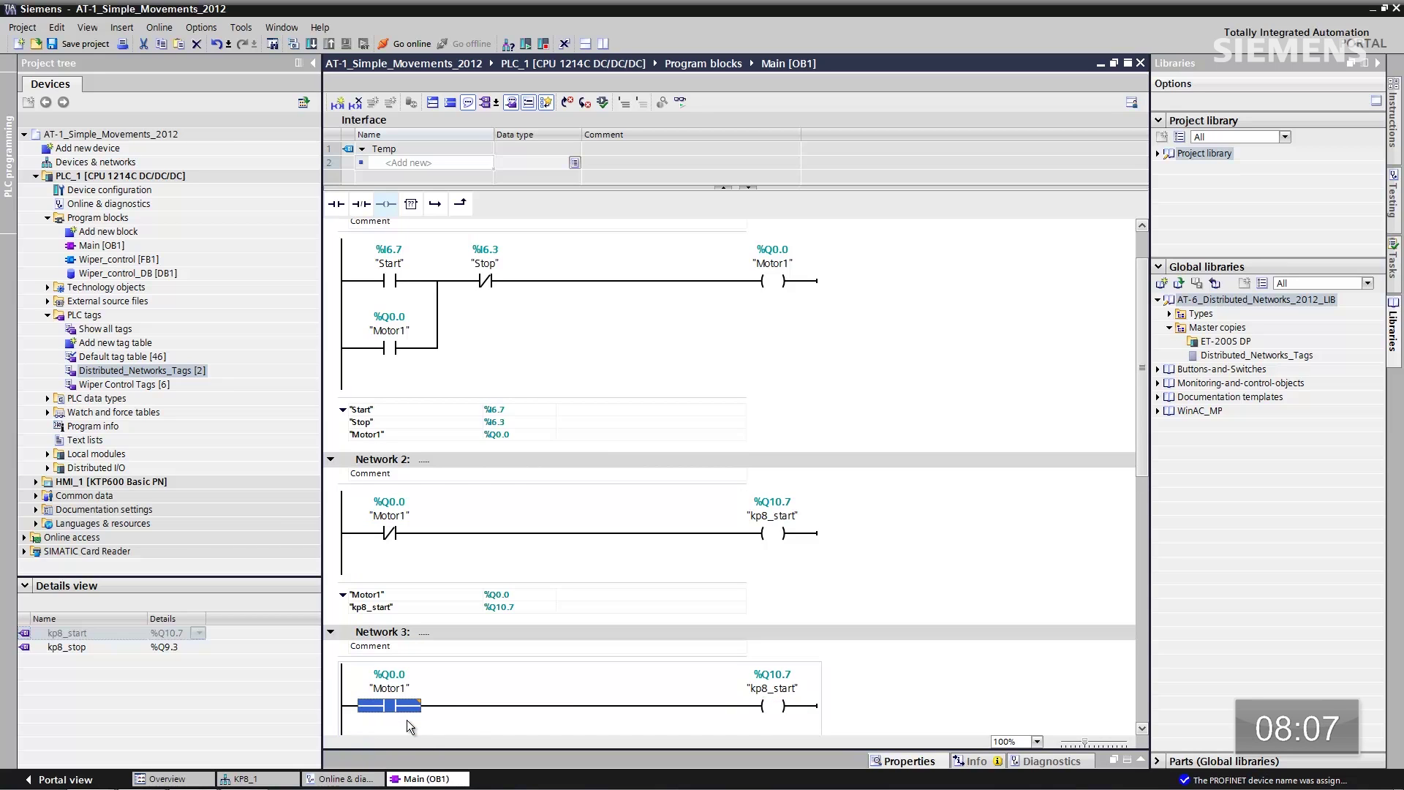
left_click(785, 703)
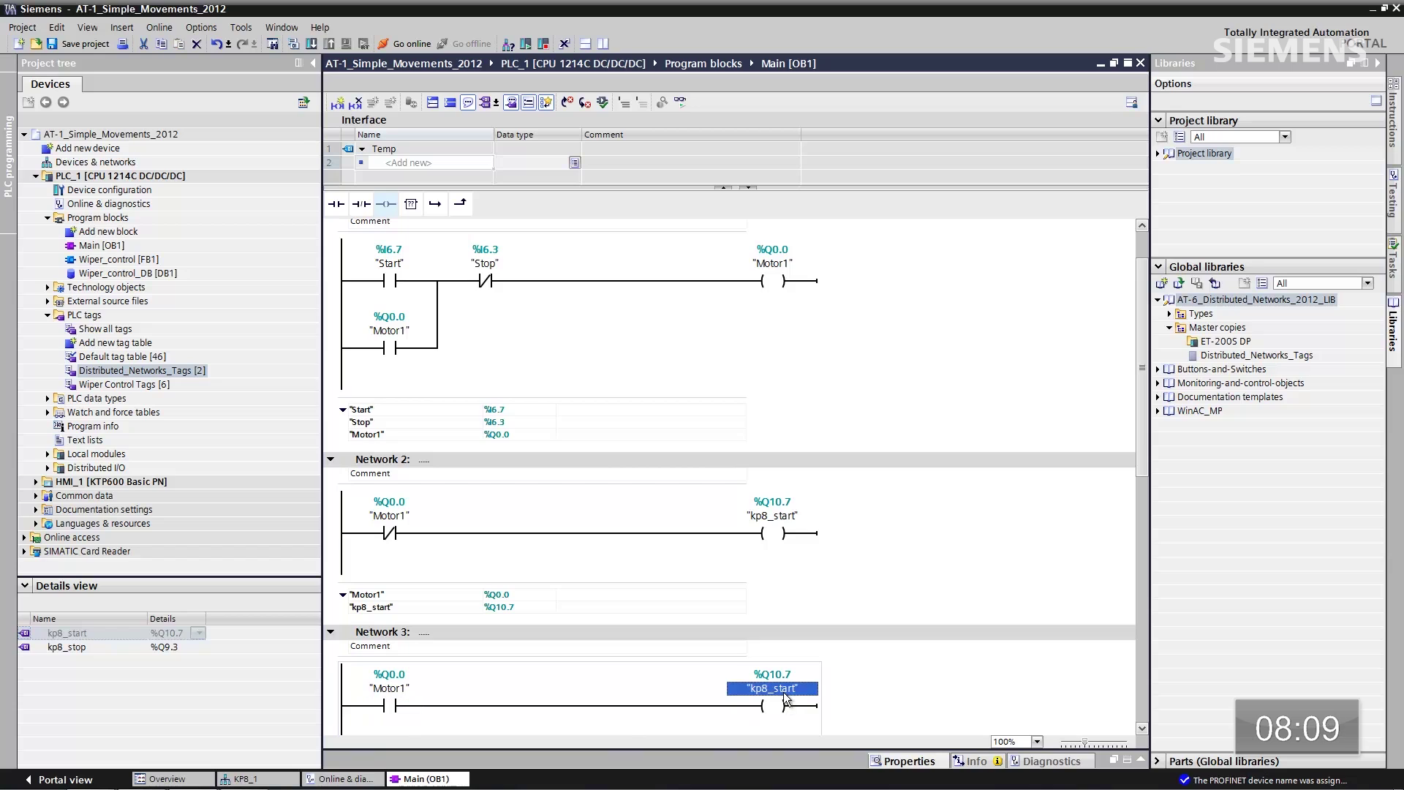
key("Delete")
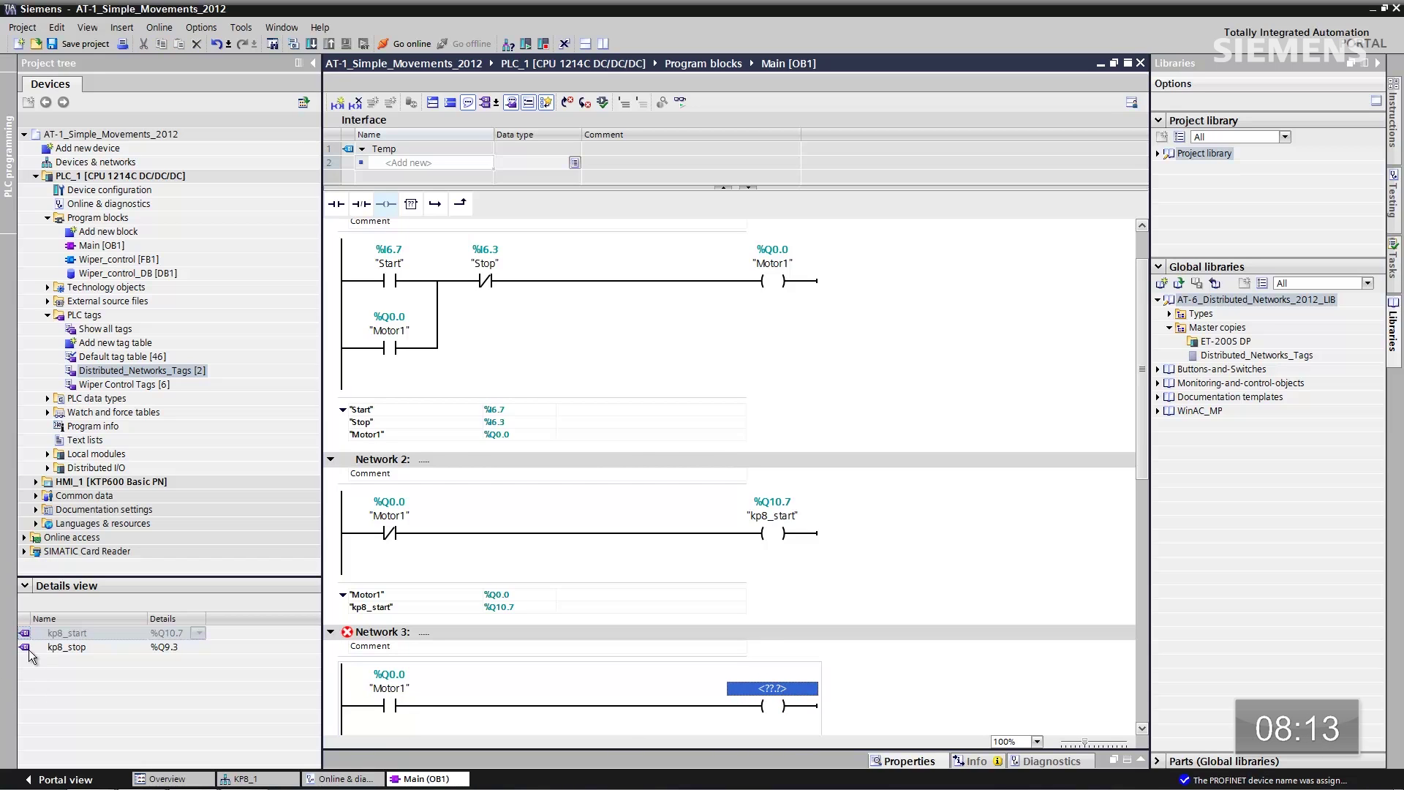
left_click_drag(31, 654, 722, 704)
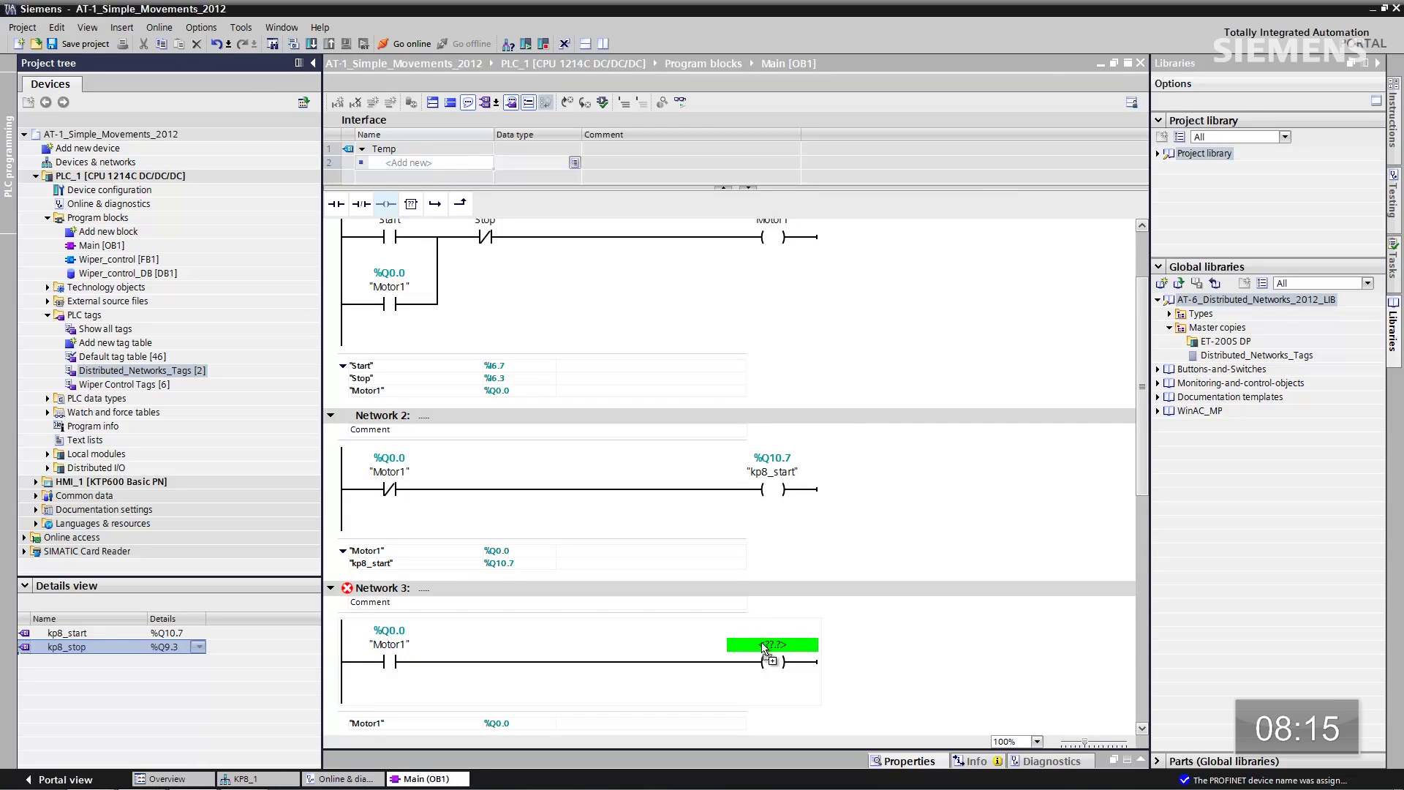
left_click_drag(764, 648, 765, 648)
Step: Select PLC_1 in the project tree as the download target
left_click(121, 175)
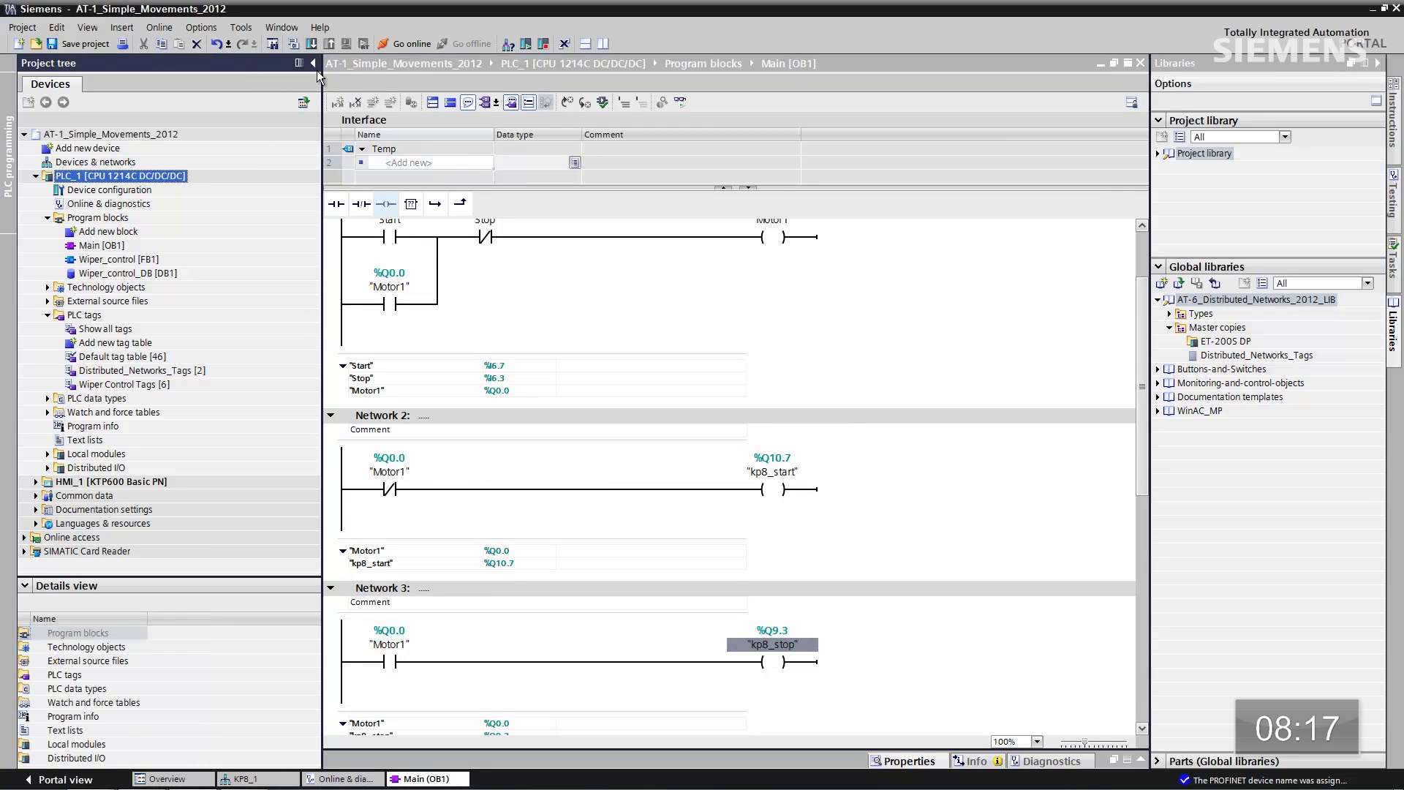